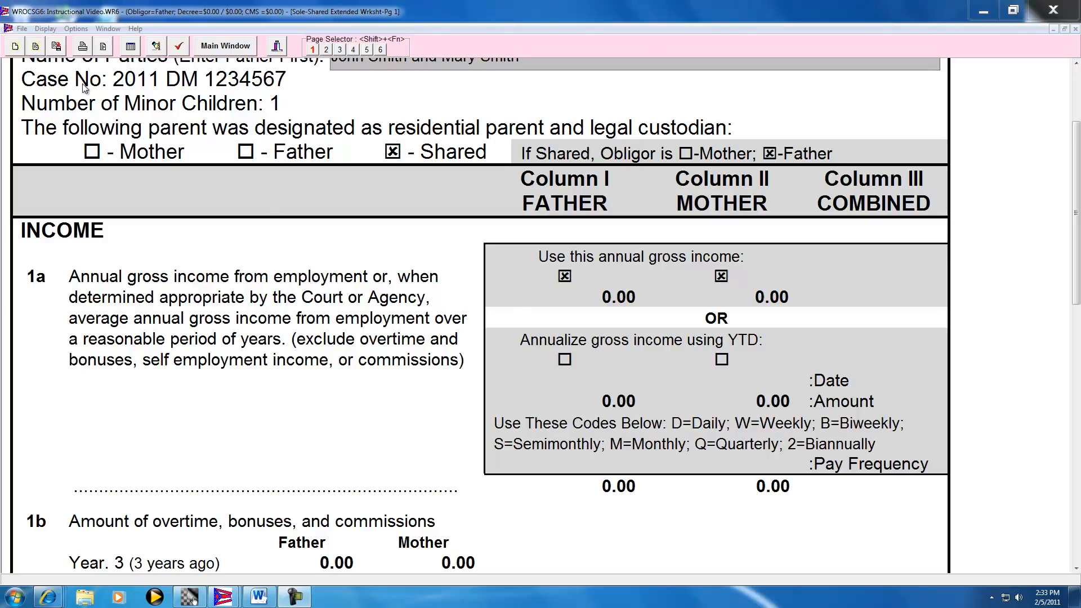
Open the existing client file Default.WR6
{"action": "left_click", "coordinate": [22, 28]}
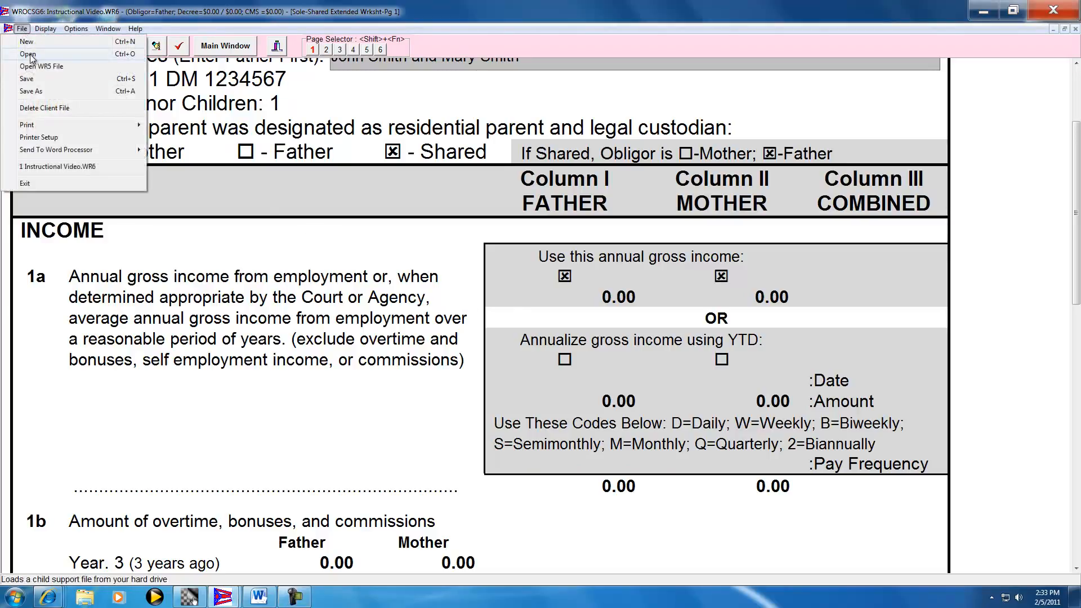
{"action": "left_click", "coordinate": [30, 56]}
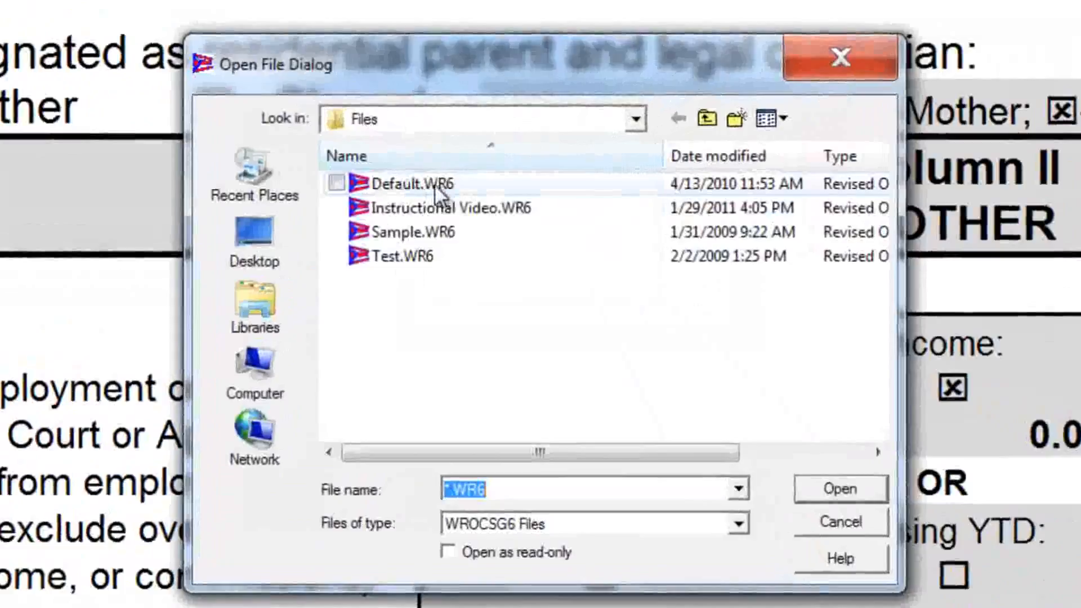
{"action": "left_click", "coordinate": [407, 181]}
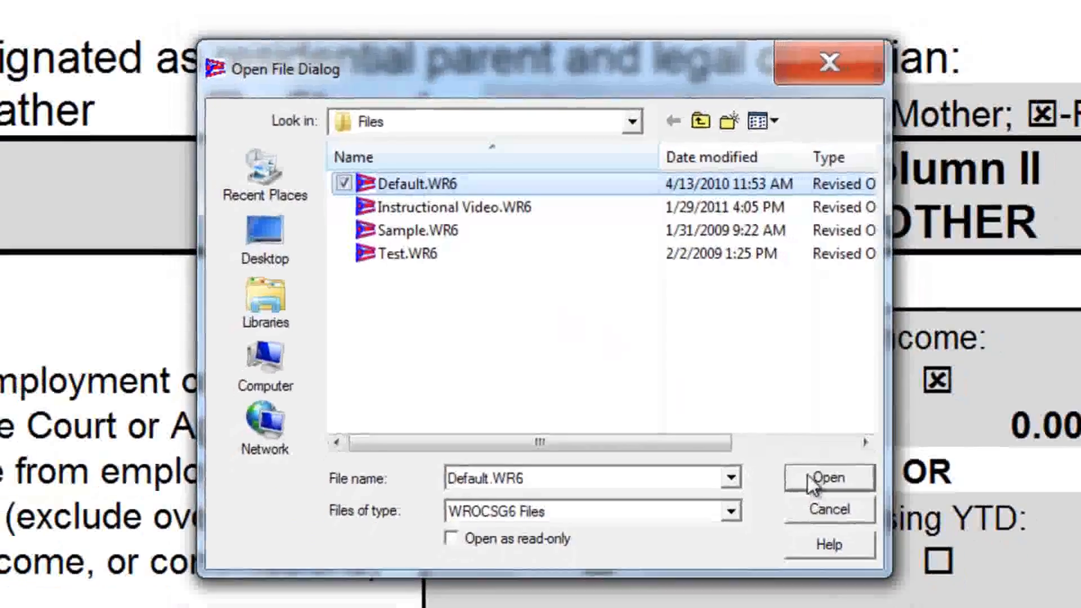
{"action": "left_click", "coordinate": [813, 481]}
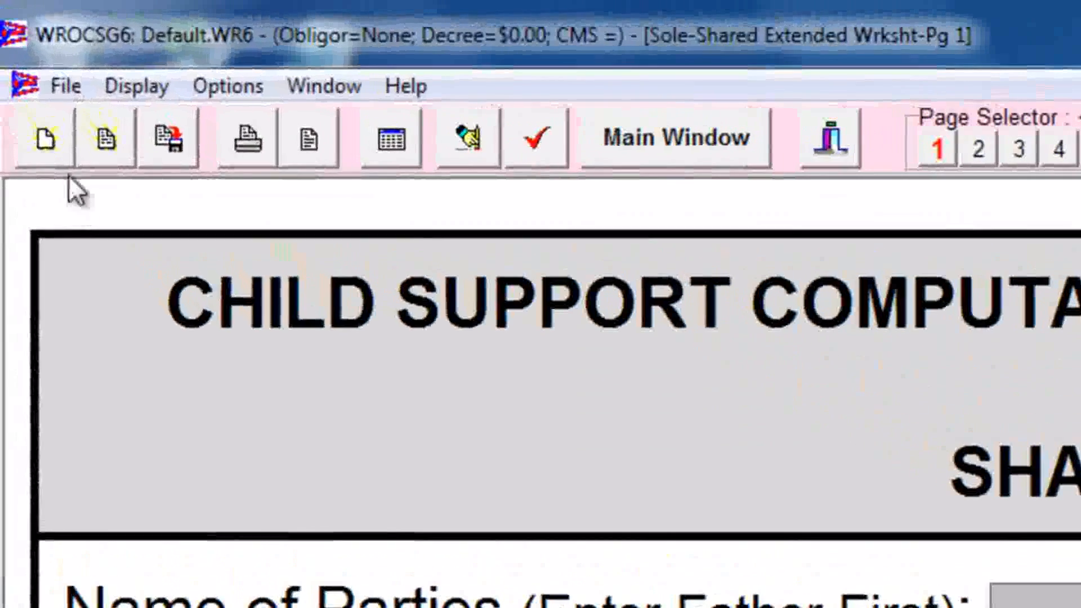
Start a new client file and display page 1 of the Sole Residential/Shared Worksheet
{"action": "left_click", "coordinate": [45, 61]}
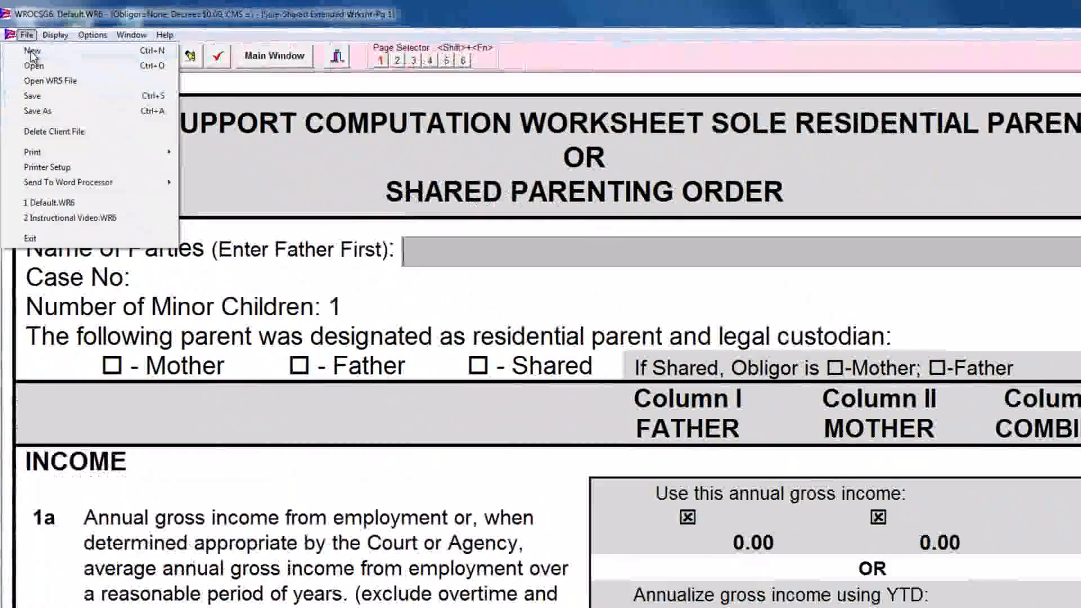
{"action": "left_click", "coordinate": [32, 53]}
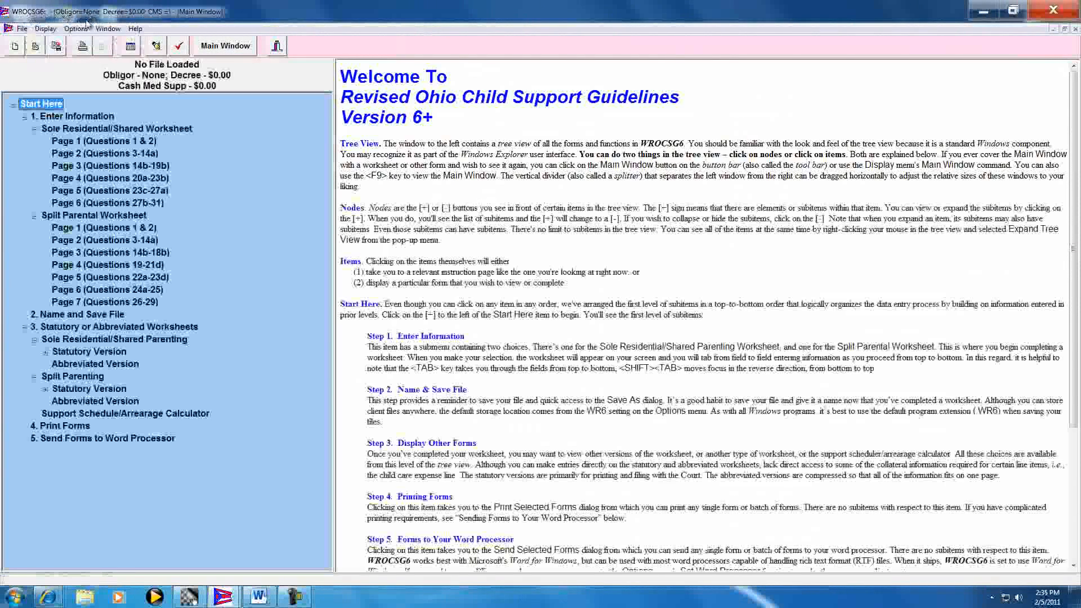
{"action": "left_click", "coordinate": [108, 141]}
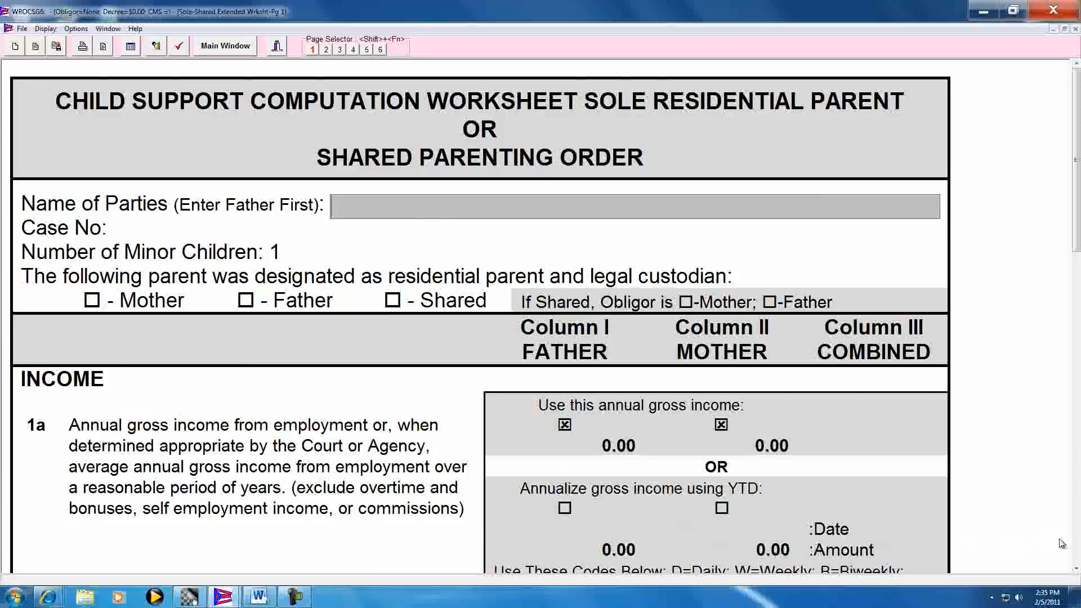
Look through worksheet pages 1 and 2, including the income and adjustment lines, and return to the beginning of page 1
{"action": "left_click", "coordinate": [1078, 545]}
{"action": "left_click", "coordinate": [1078, 546]}
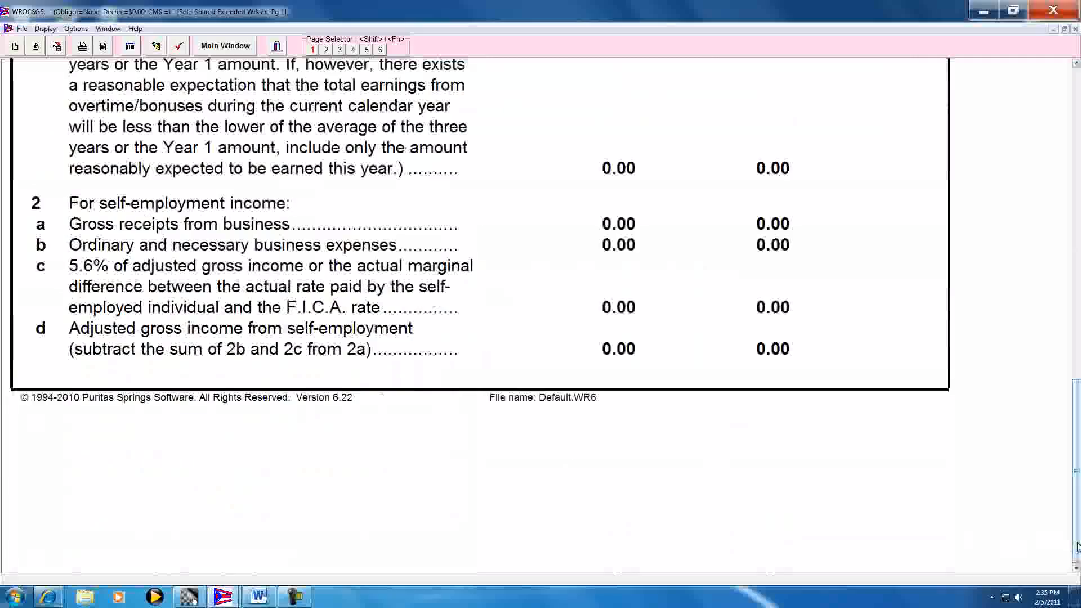
{"action": "left_click", "coordinate": [327, 52]}
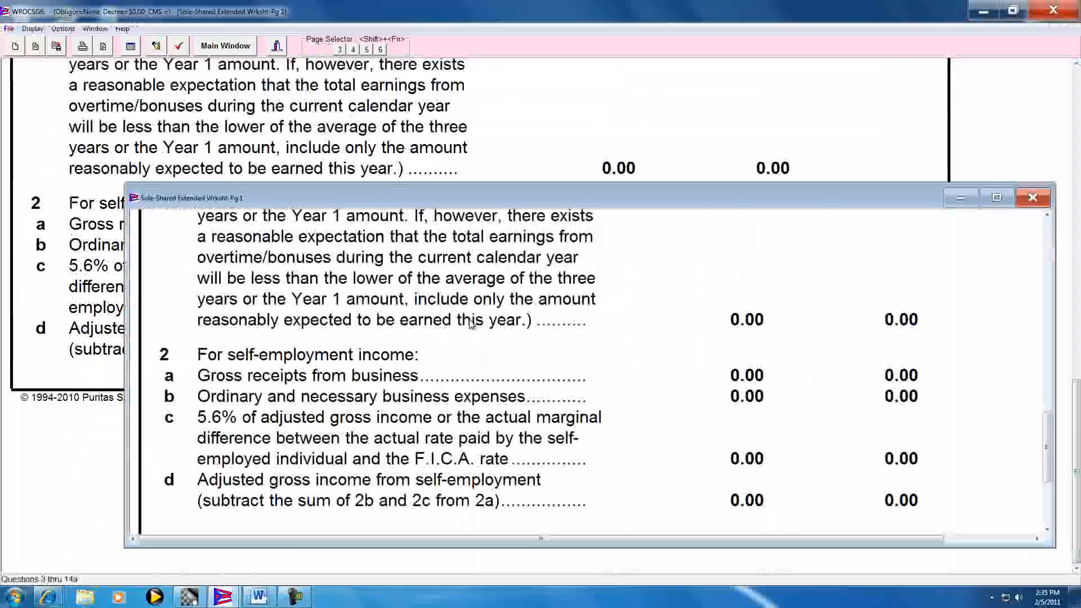
{"action": "scroll", "coordinate": [700, 362], "scroll_direction": "down", "scroll_amount": 2}
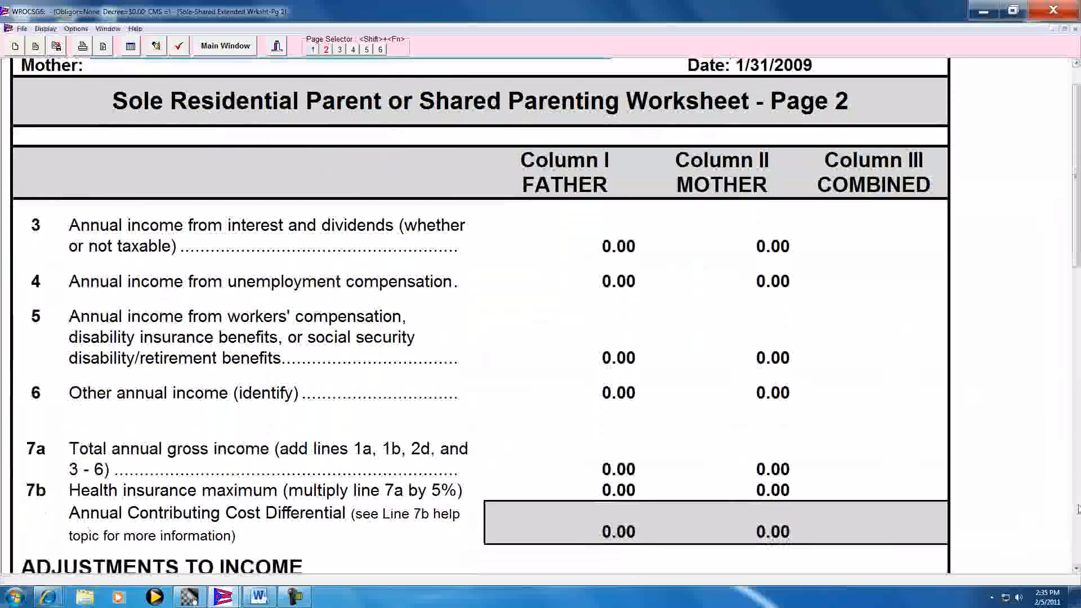
{"action": "left_click", "coordinate": [1077, 509]}
{"action": "left_click", "coordinate": [1077, 509]}
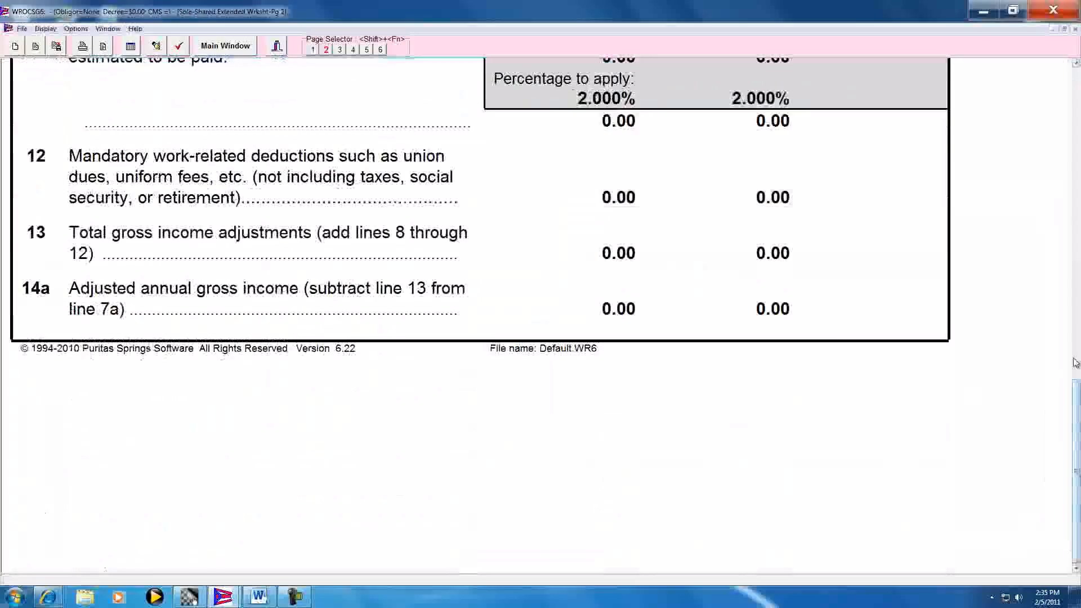
{"action": "left_click", "coordinate": [1077, 206]}
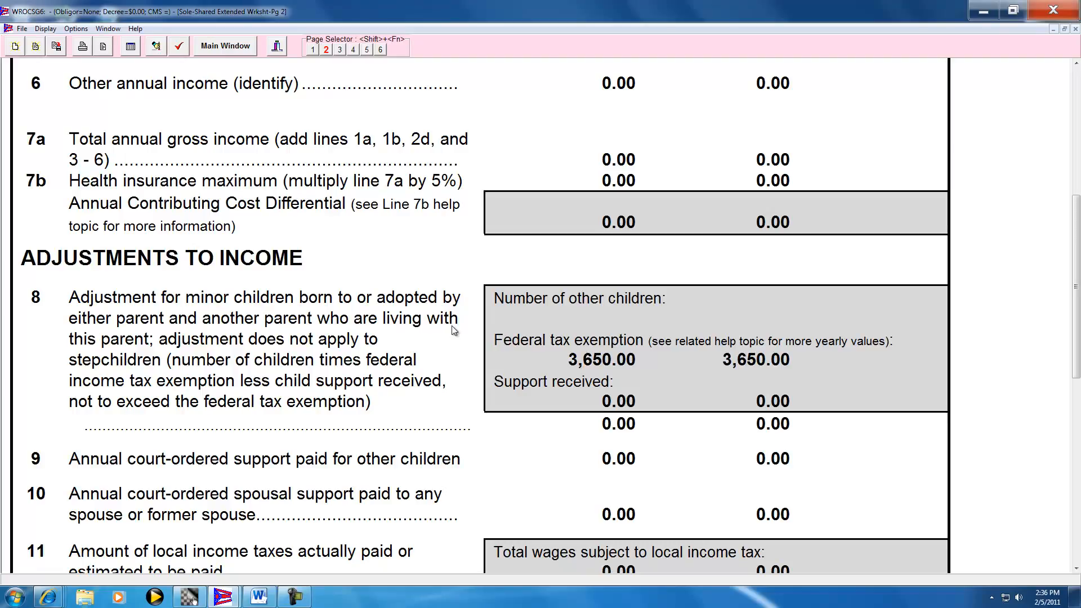
{"action": "left_click", "coordinate": [314, 49]}
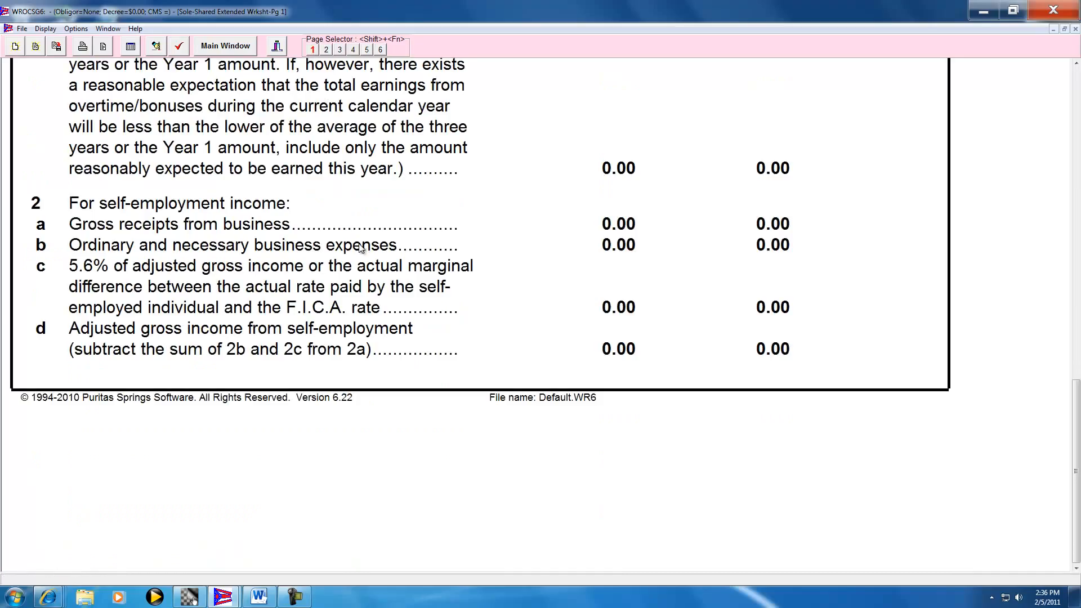
{"action": "left_click", "coordinate": [1076, 125]}
{"action": "left_click", "coordinate": [1074, 102]}
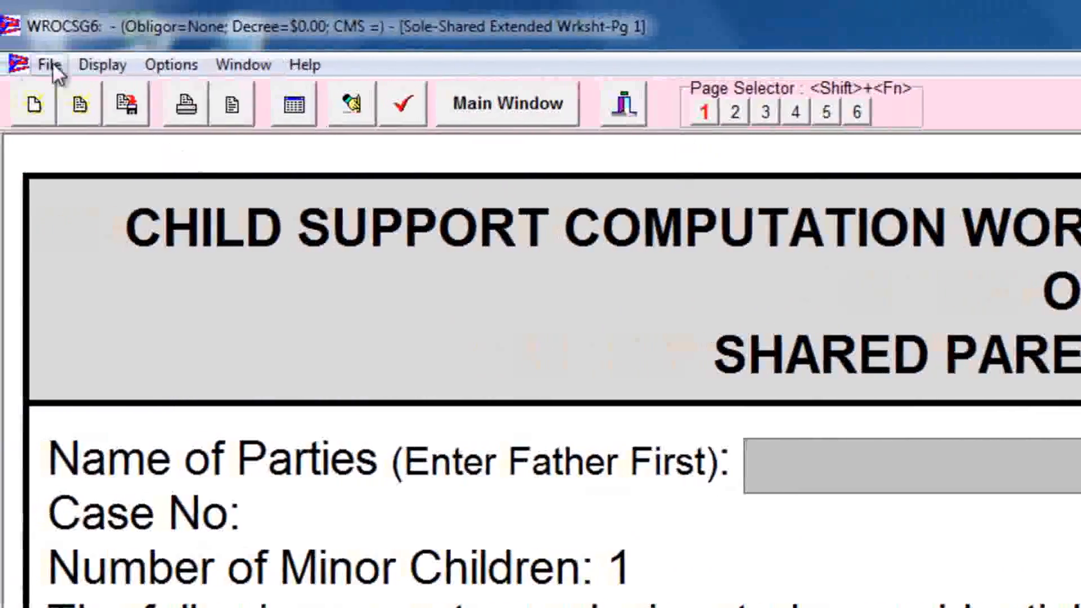
Open the recently used client file Instructional Video.WR6
{"action": "left_click", "coordinate": [52, 63]}
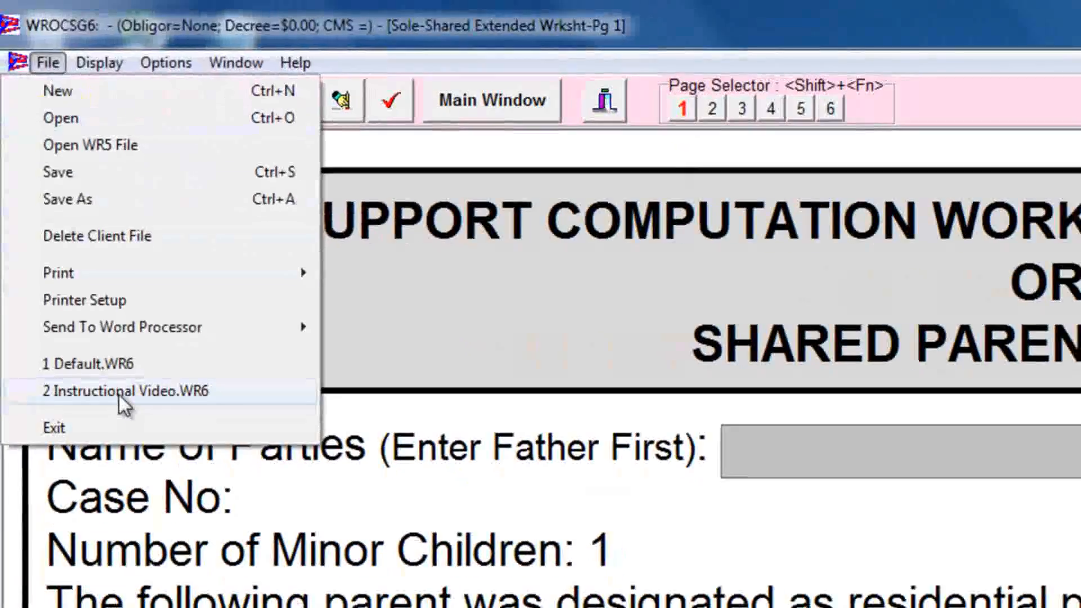
{"action": "left_click", "coordinate": [124, 404]}
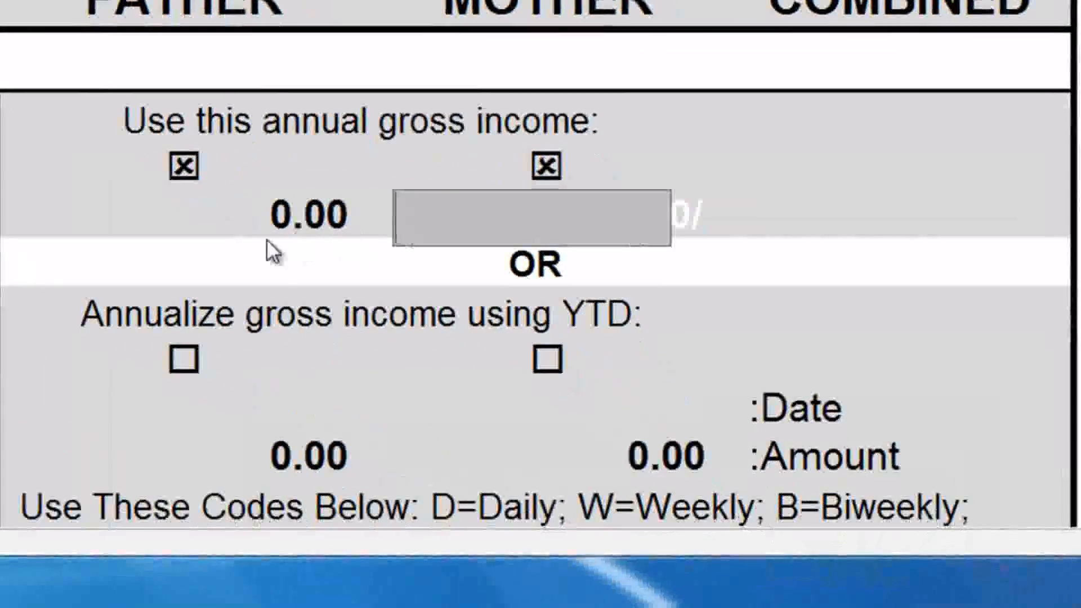
Enter 45,000 as the line 1a annual gross income for both the father and the mother
{"action": "key", "text": "shift+Tab"}
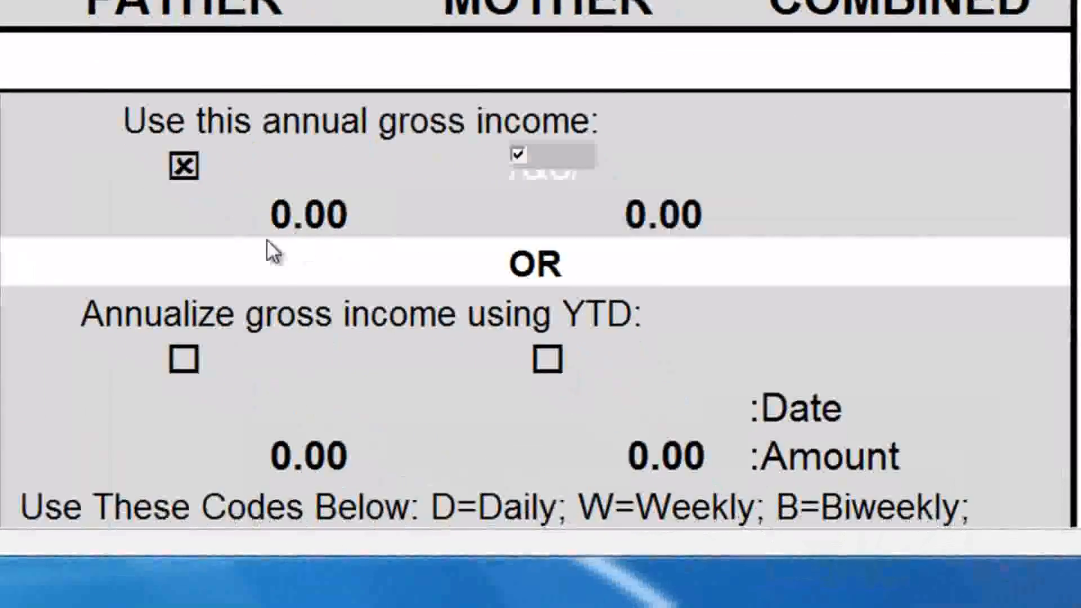
{"action": "left_click", "coordinate": [266, 239]}
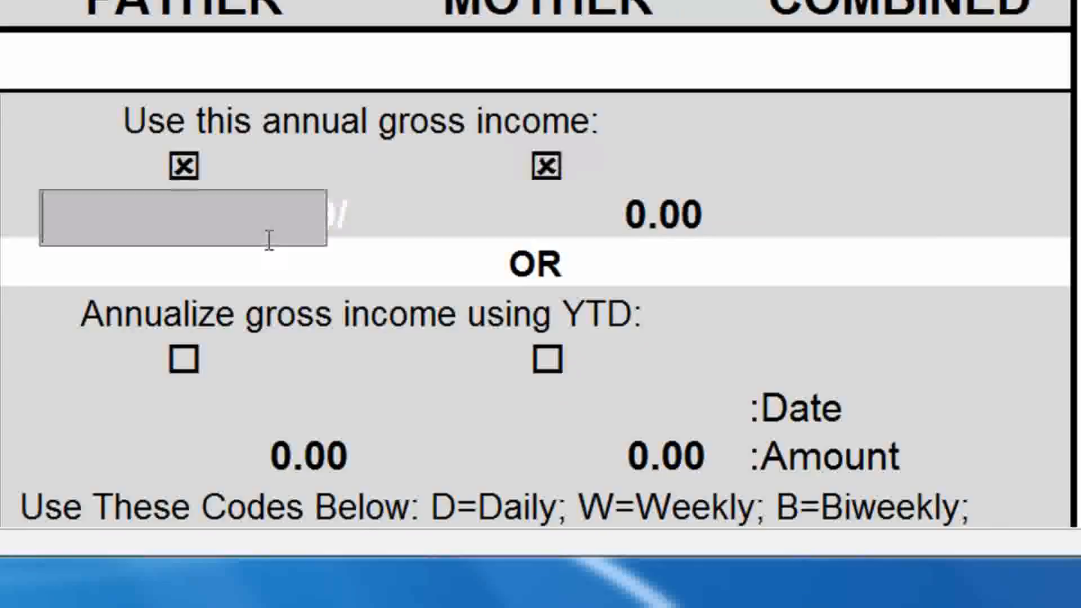
{"action": "type", "text": "45,000"}
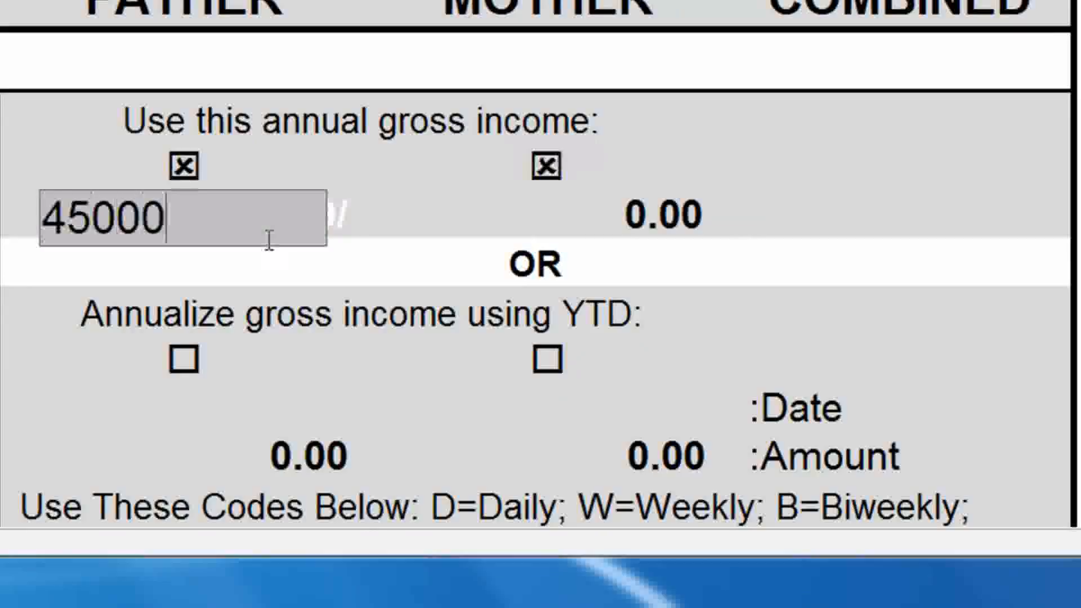
{"action": "key", "text": "Tab"}
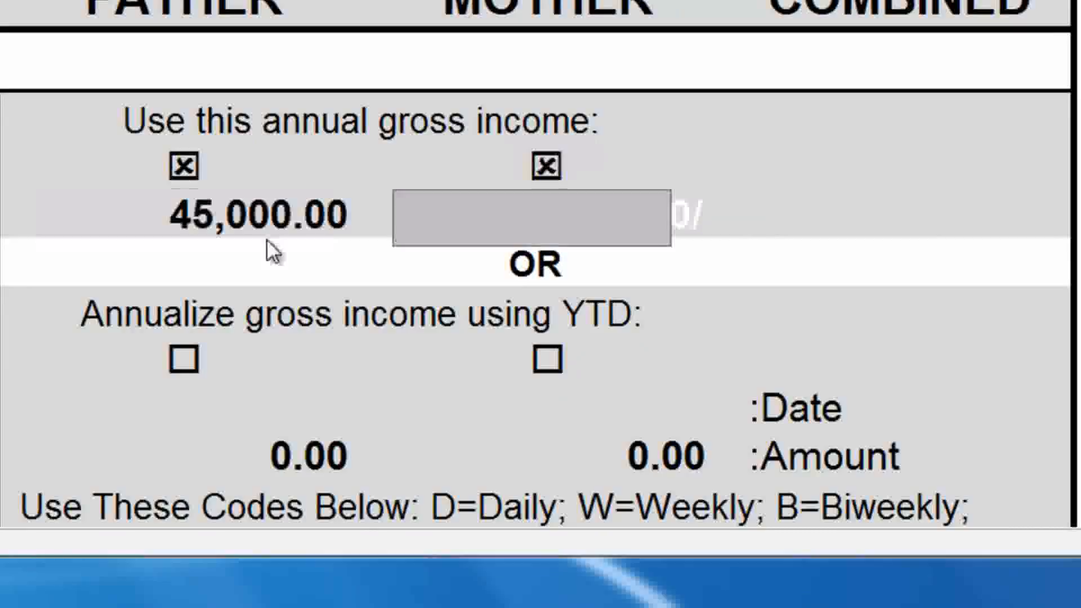
{"action": "type", "text": "45"}
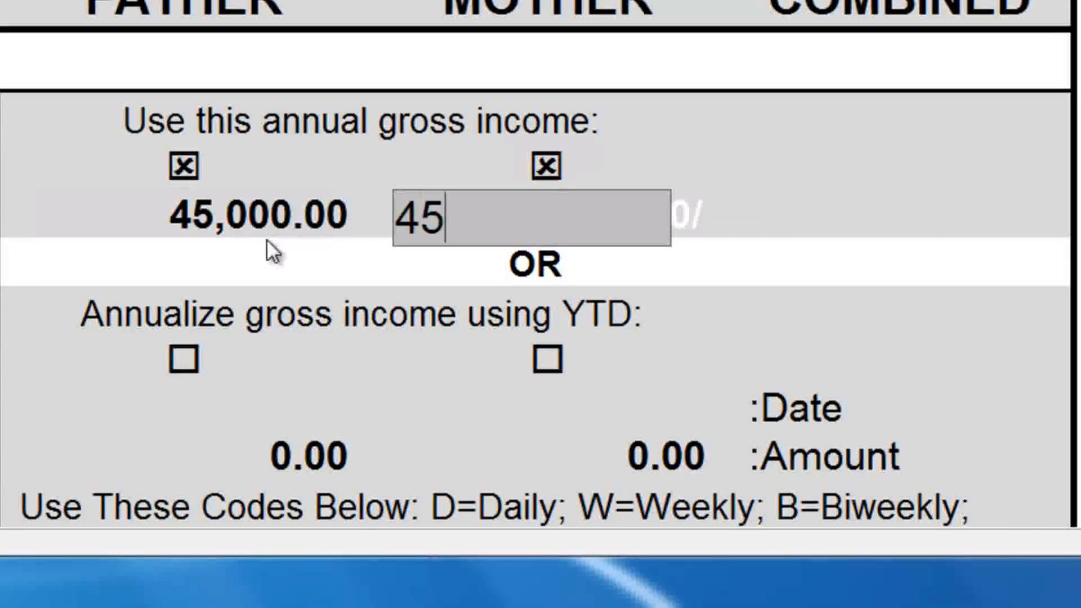
{"action": "type", "text": "000"}
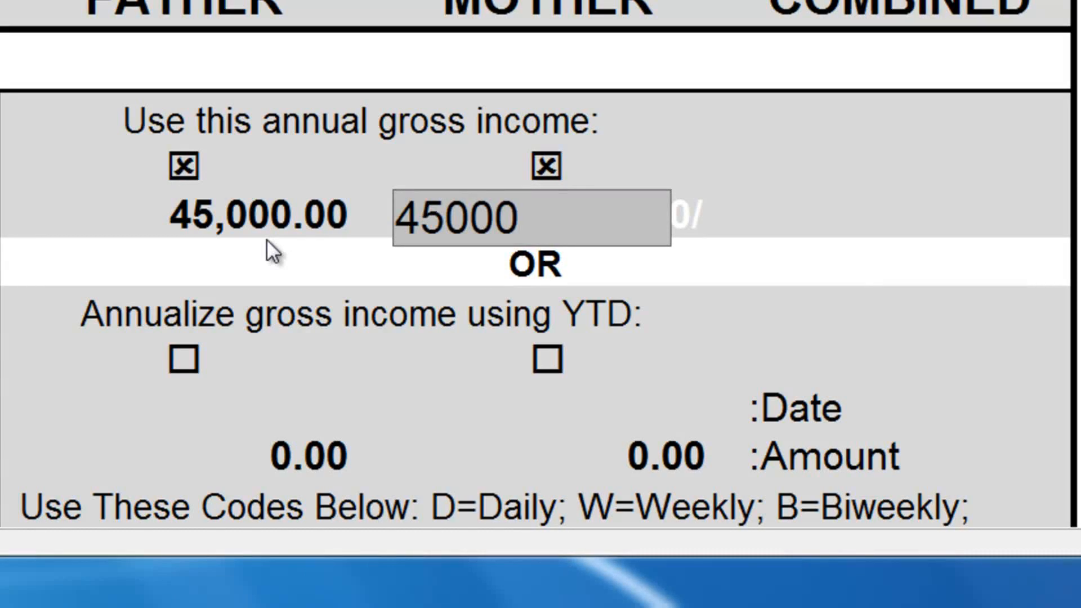
{"action": "key", "text": "Tab"}
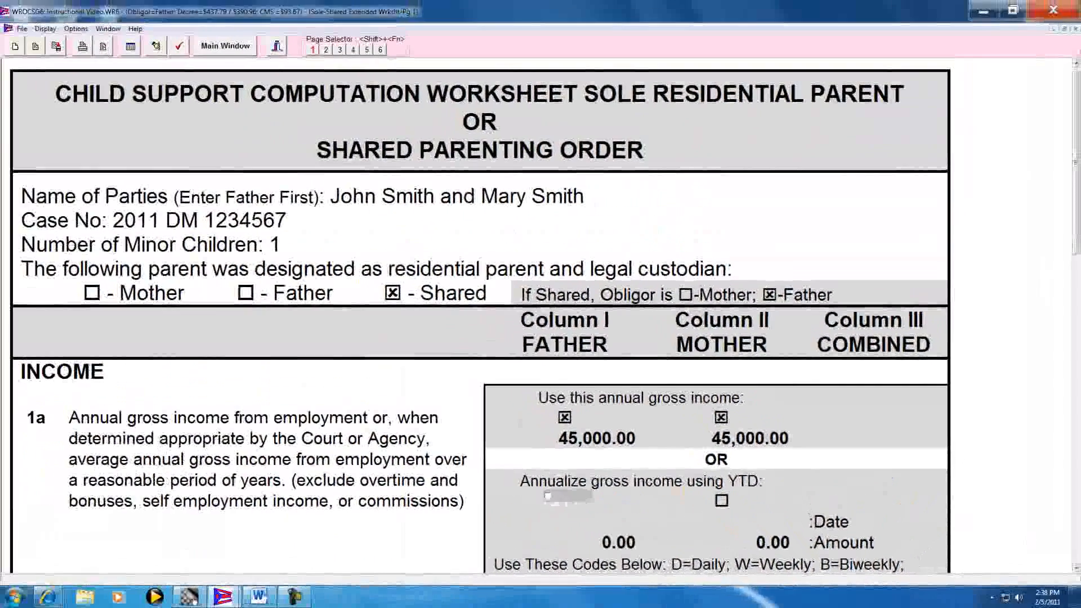
Clear the "Use this annual gross income" option on line 1a for both parents
{"action": "left_click", "coordinate": [1075, 568]}
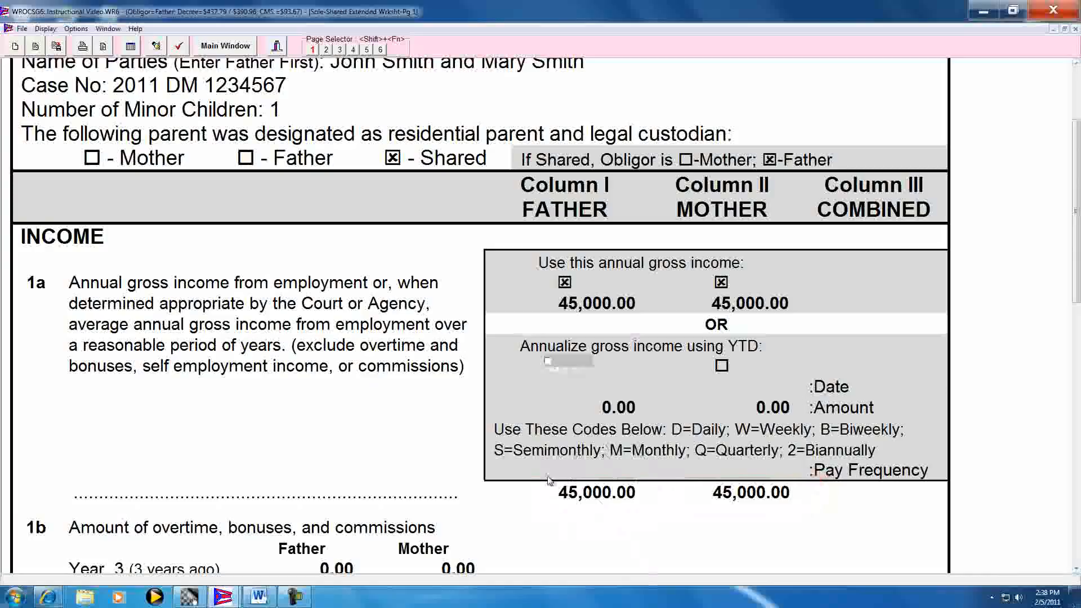
{"action": "scroll", "coordinate": [620, 500], "scroll_direction": "up", "scroll_amount": 3}
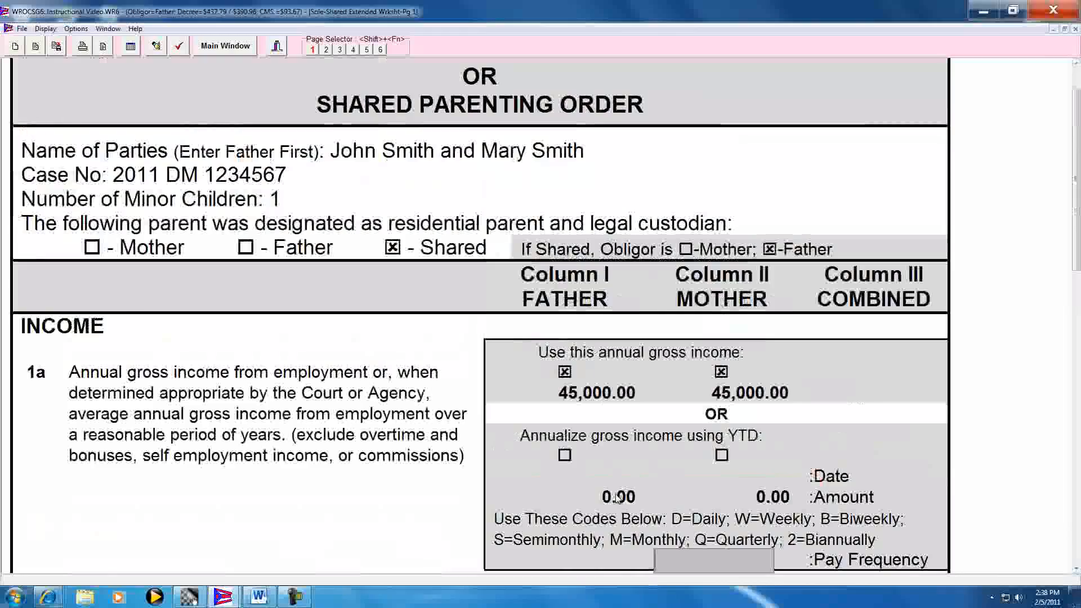
{"action": "left_click", "coordinate": [580, 393]}
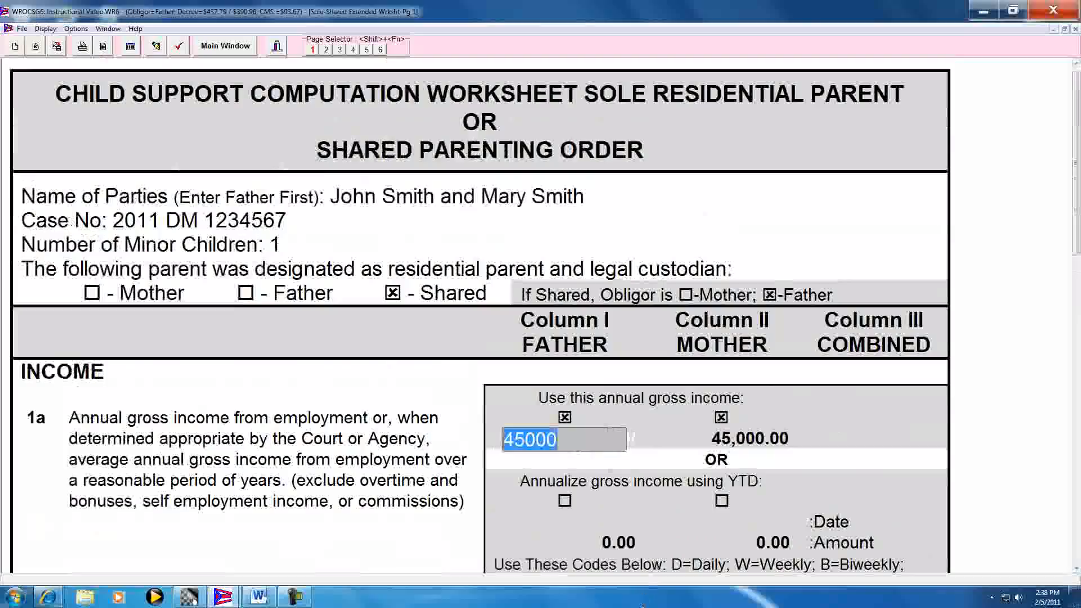
{"action": "left_click", "coordinate": [1076, 569]}
{"action": "left_click", "coordinate": [1077, 572]}
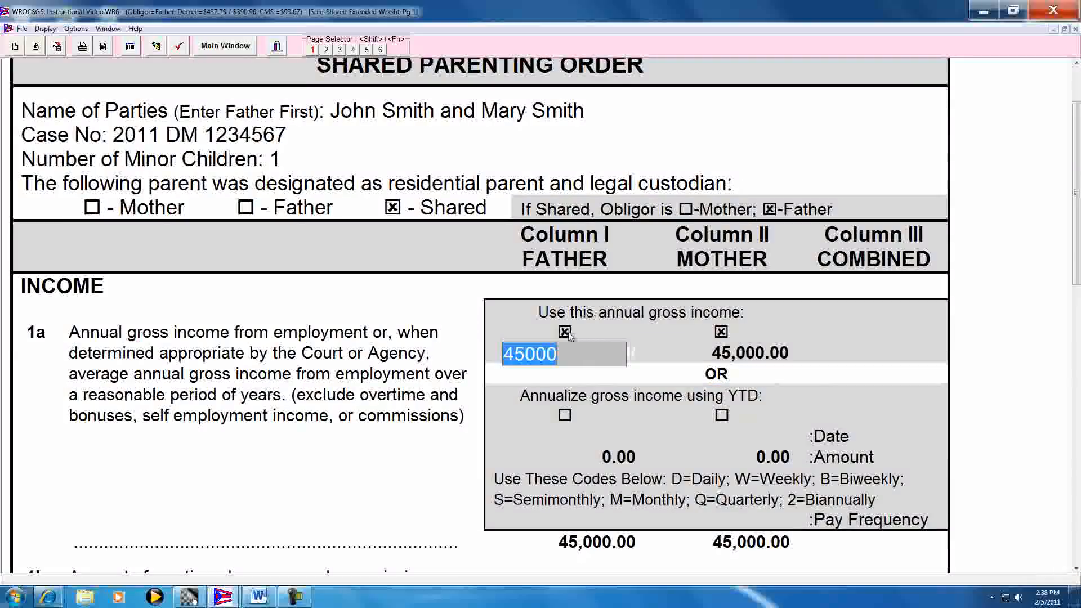
{"action": "scroll", "coordinate": [569, 337], "scroll_direction": "up", "scroll_amount": 2}
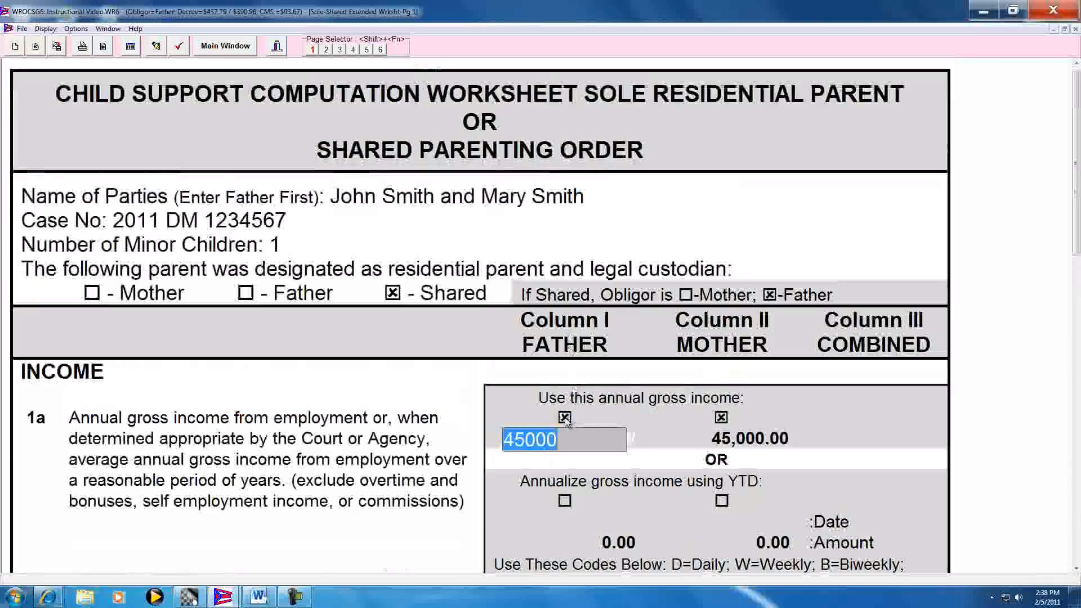
{"action": "key", "text": "Return"}
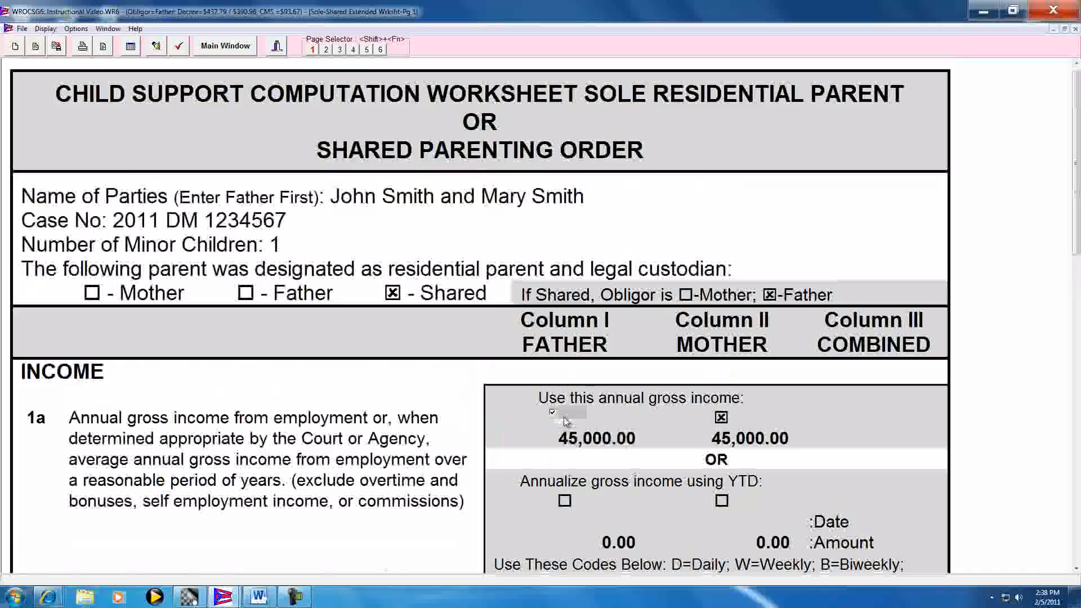
{"action": "left_click", "coordinate": [565, 418]}
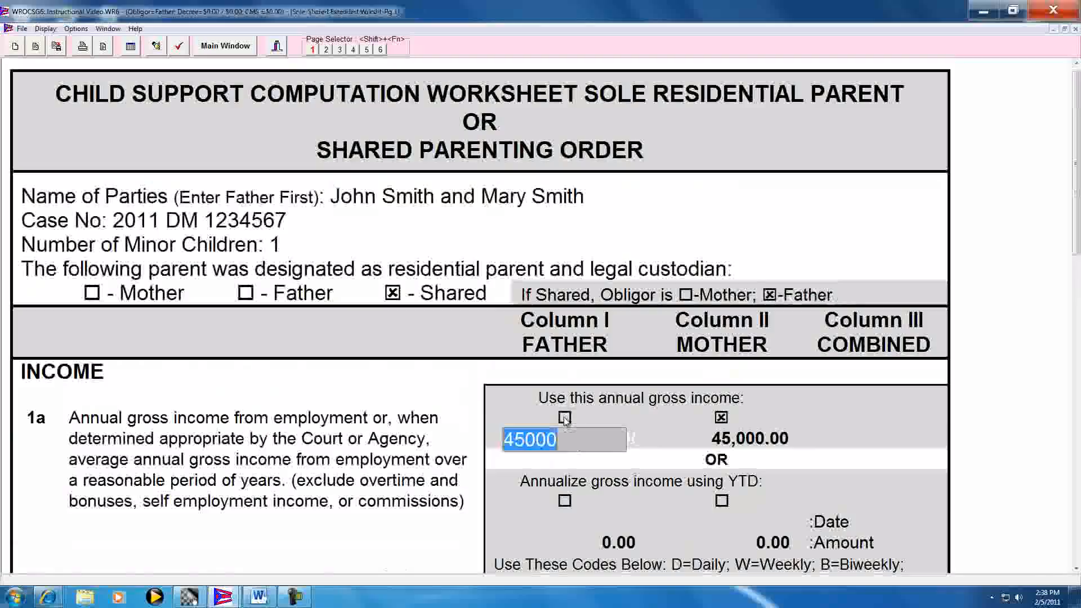
{"action": "key", "text": "Return"}
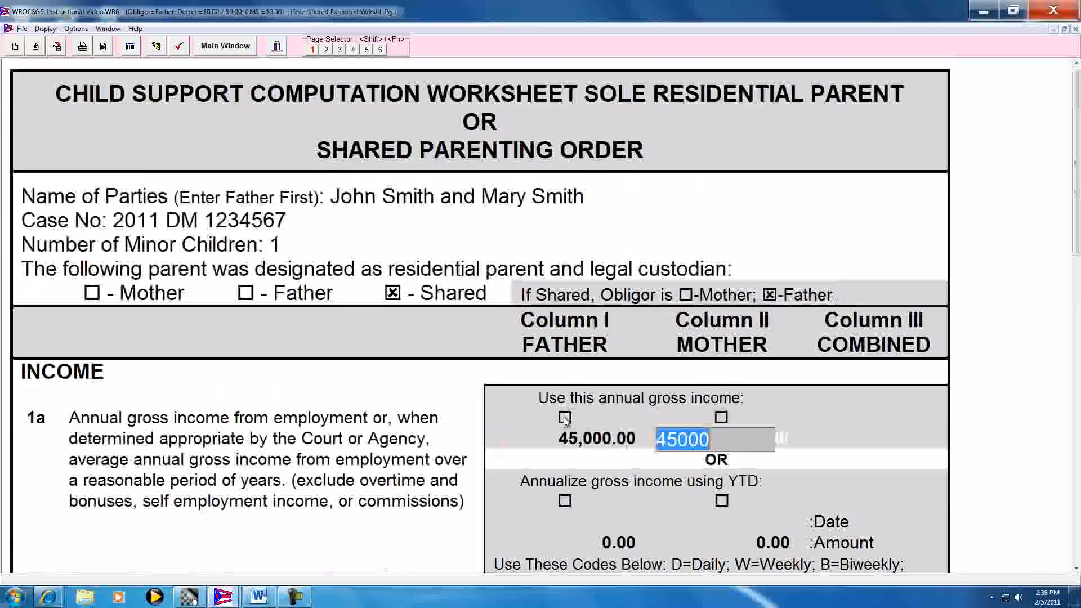
Enable "Annualize gross income using YTD" for the father on line 1a
{"action": "left_click", "coordinate": [1075, 569]}
{"action": "scroll", "coordinate": [1076, 569], "scroll_direction": "down", "scroll_amount": 5}
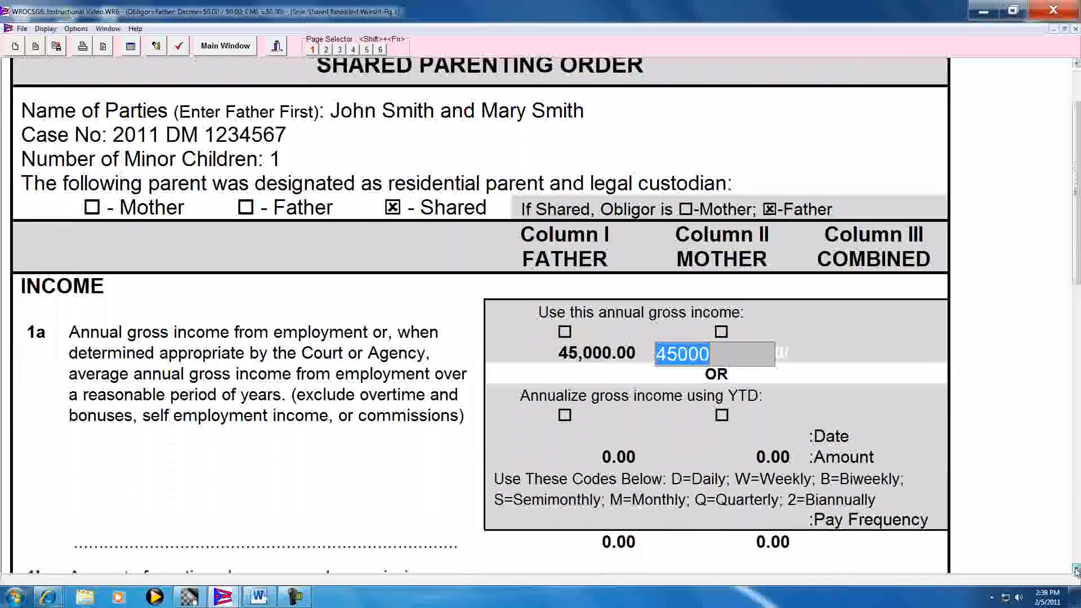
{"action": "left_click", "coordinate": [566, 407]}
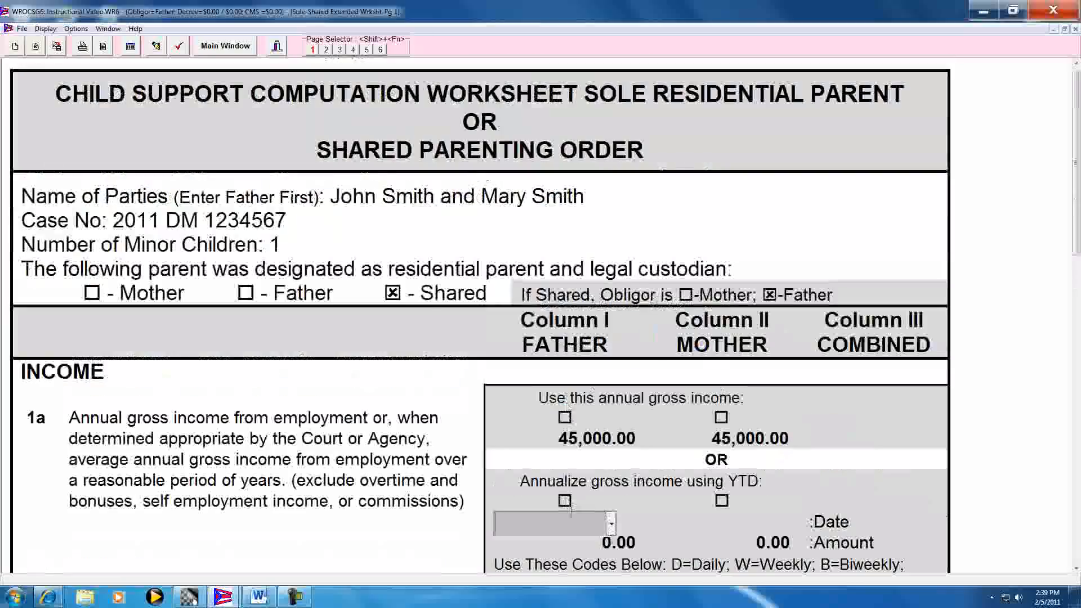
{"action": "key", "text": "Tab"}
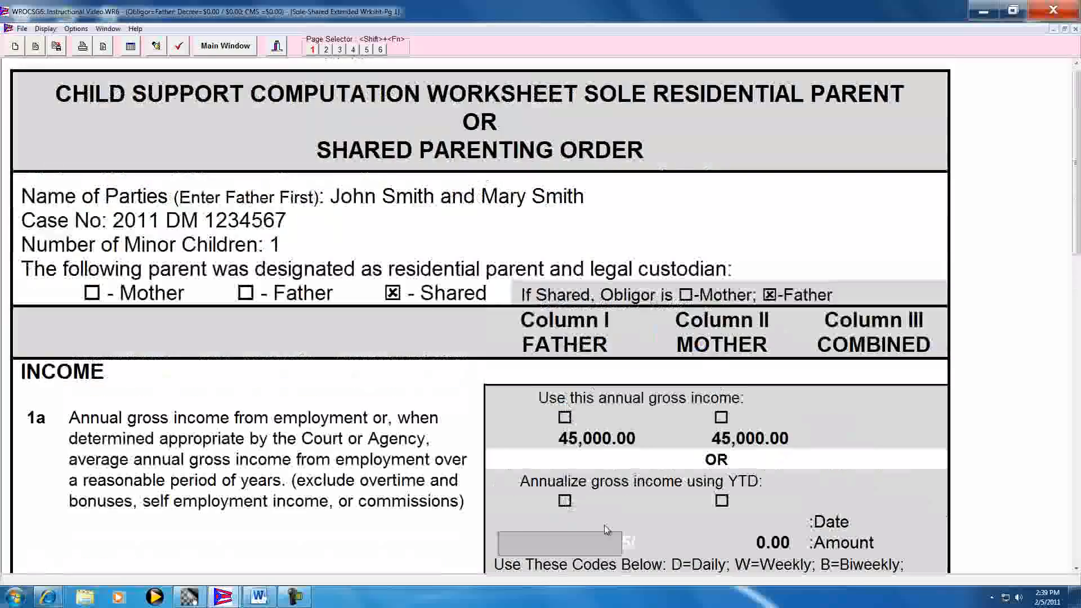
{"action": "key", "text": "shift+Tab"}
{"action": "key", "text": "shift+Tab"}
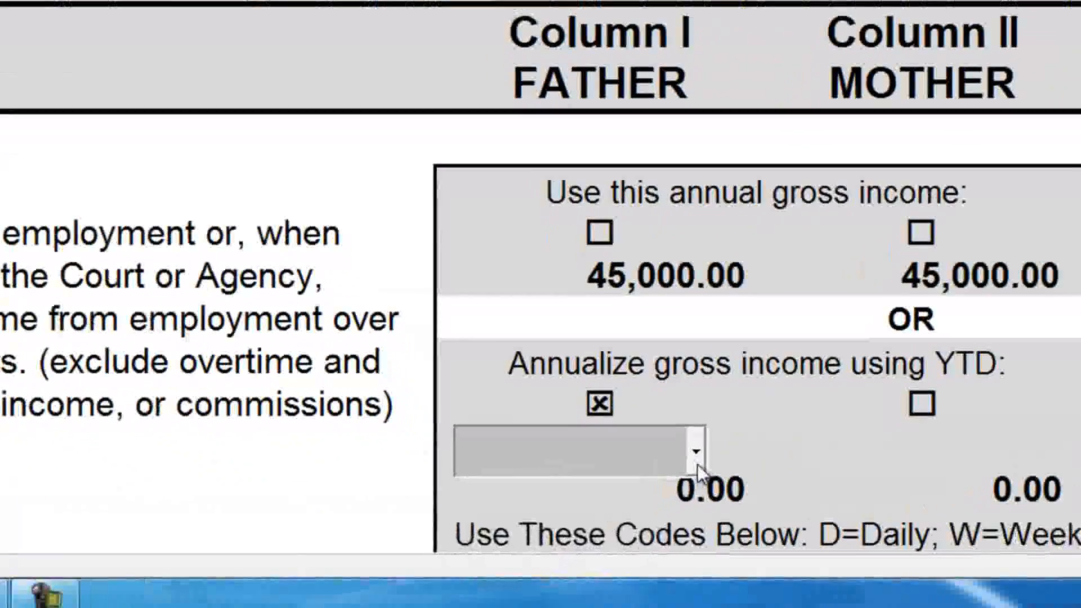
Set the father's year-to-date income date on line 1a to 2/5/2011
{"action": "left_click", "coordinate": [652, 489]}
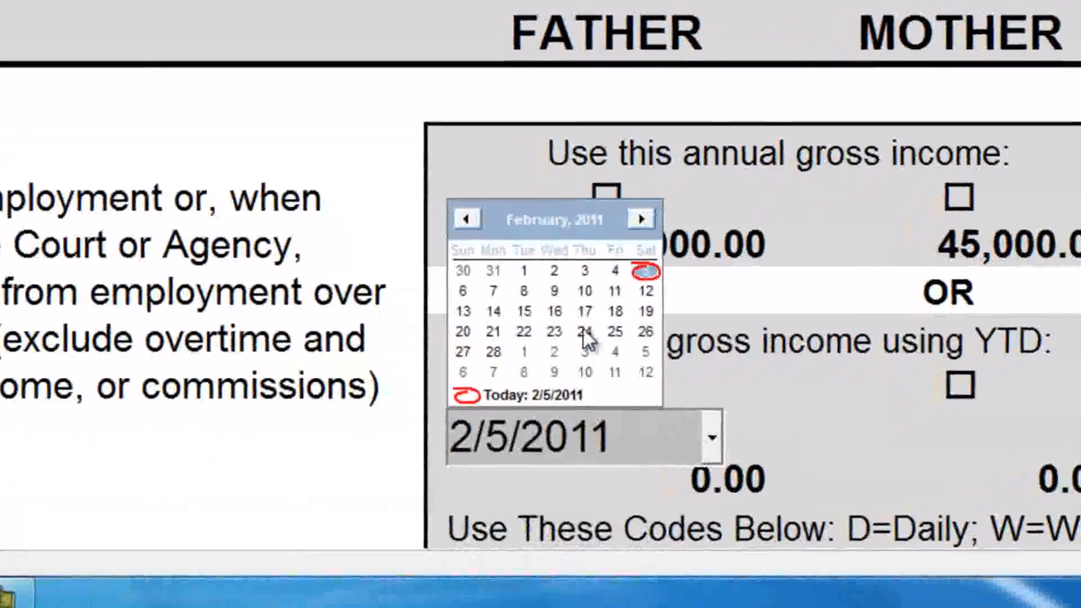
{"action": "left_click", "coordinate": [506, 401]}
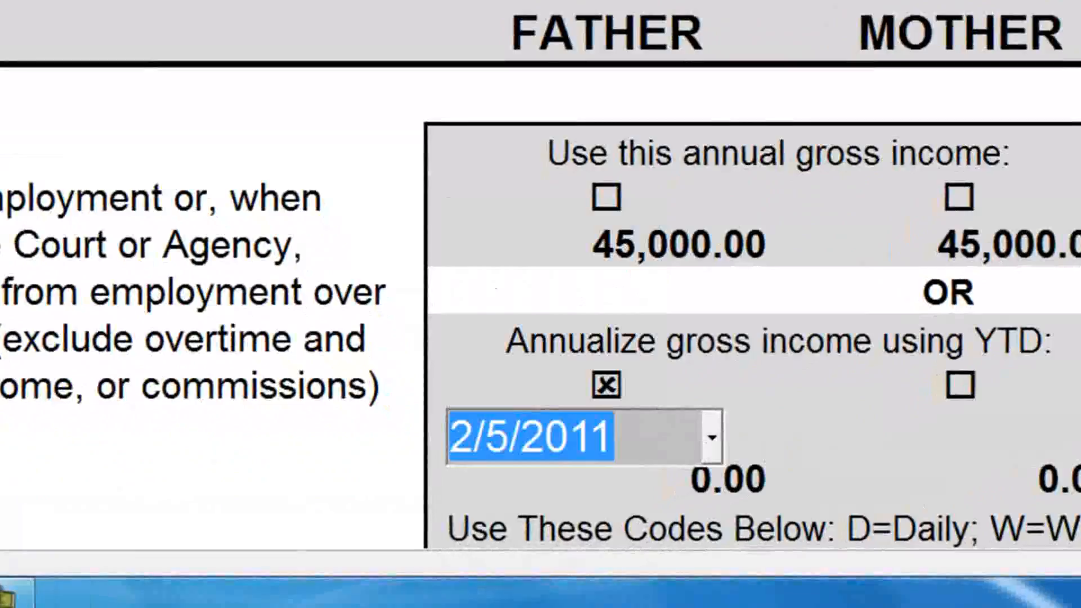
{"action": "left_click", "coordinate": [699, 481]}
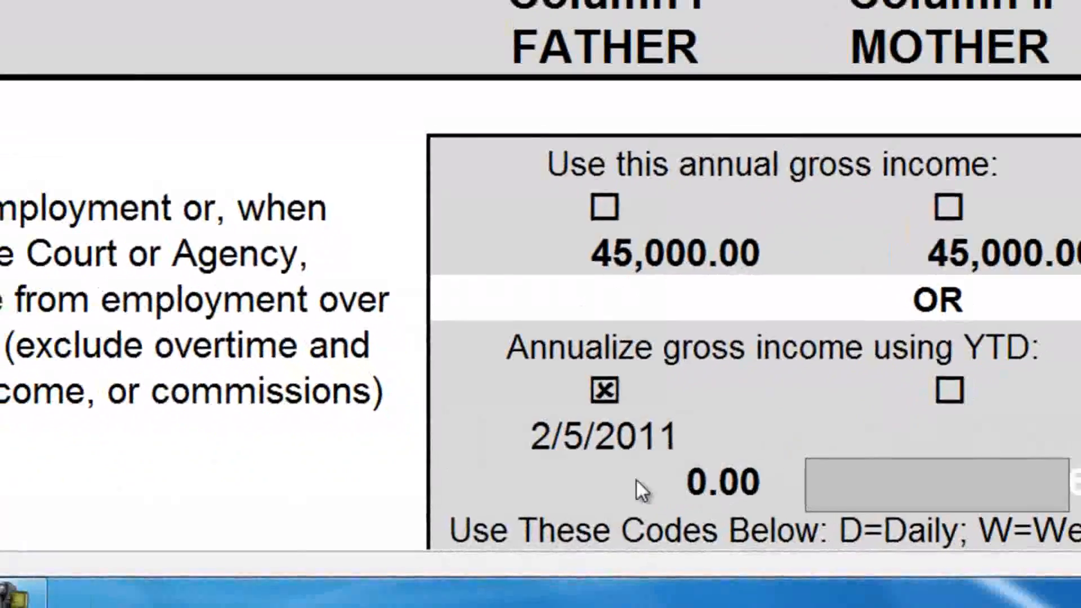
Enter 4,500 as the father's year-to-date income amount on line 1a
{"action": "left_click", "coordinate": [575, 480]}
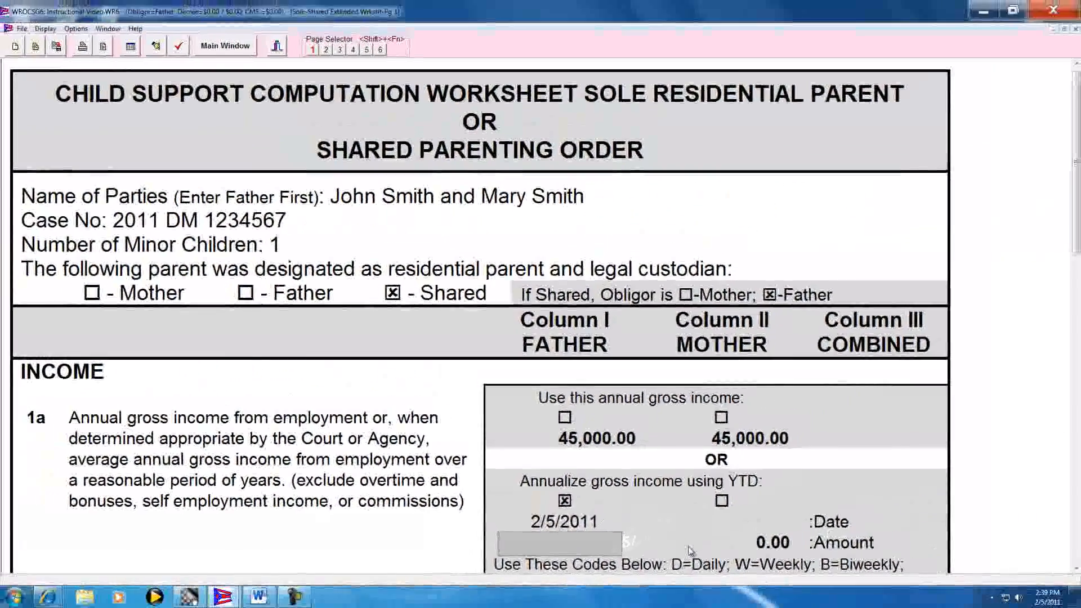
{"action": "type", "text": "2500"}
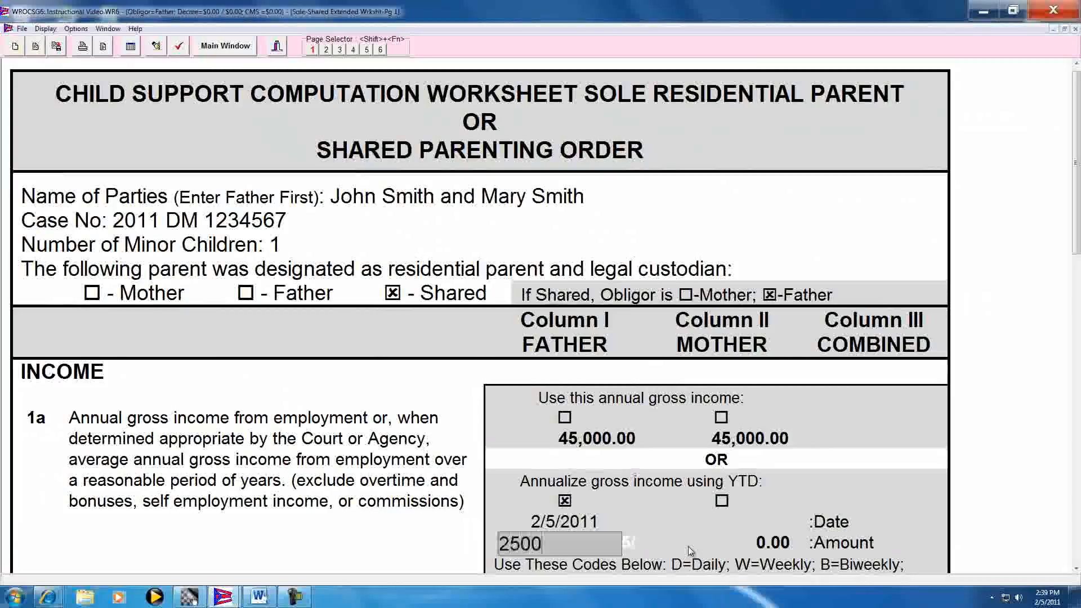
{"action": "key", "text": "BackSpace"}
{"action": "key", "text": "BackSpace"}
{"action": "key", "text": "BackSpace"}
{"action": "key", "text": "BackSpace"}
{"action": "type", "text": "4500"}
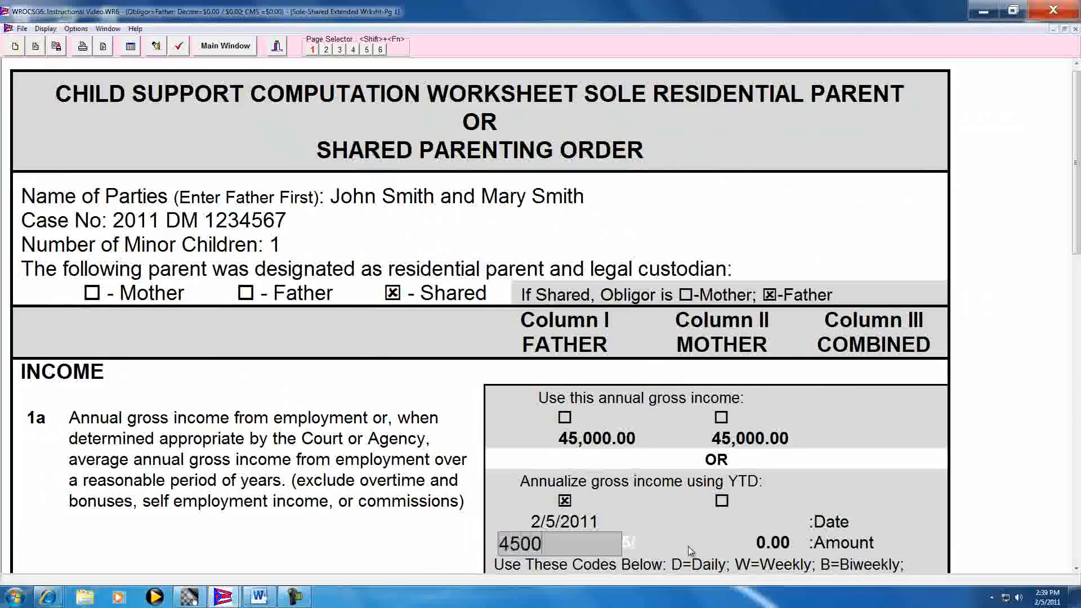
{"action": "key", "text": "Tab"}
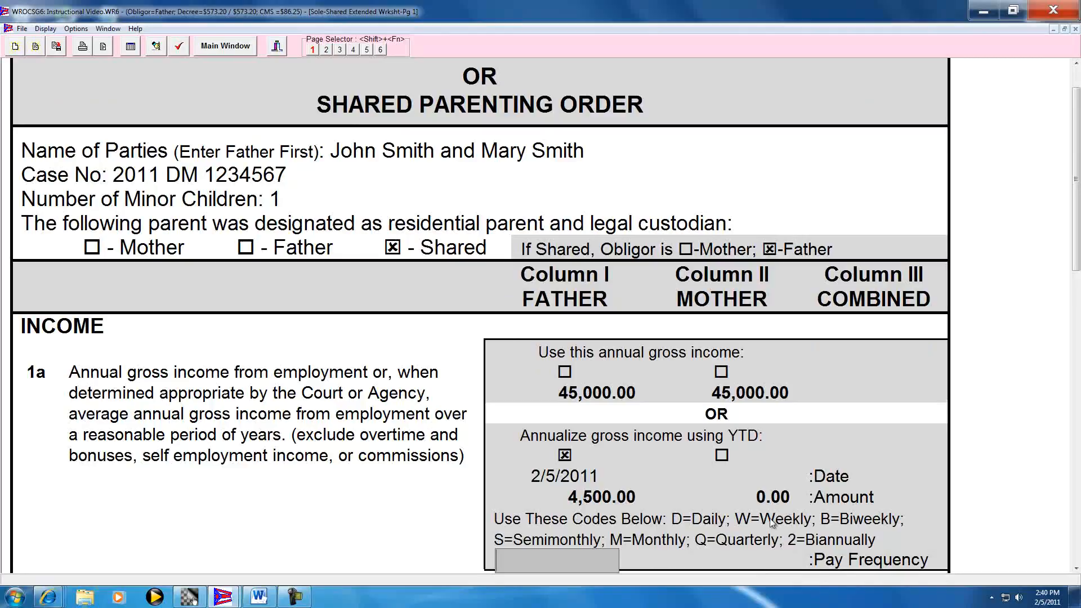
Set the father's line 1a pay frequency to biweekly using code b
{"action": "type", "text": "b"}
{"action": "key", "text": "Return"}
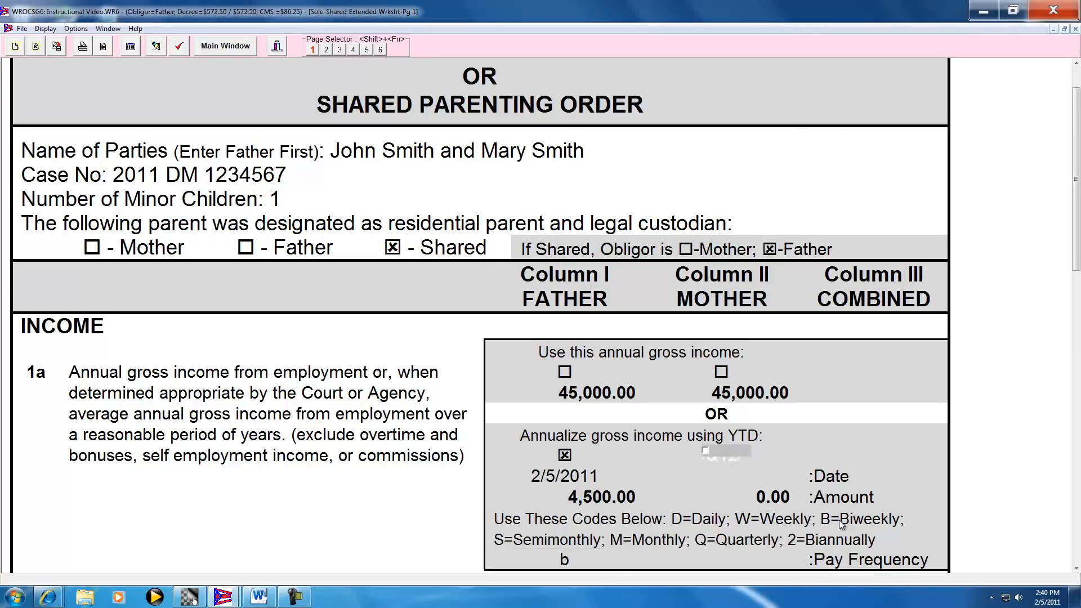
{"action": "left_click", "coordinate": [1076, 568]}
{"action": "left_click", "coordinate": [1076, 569]}
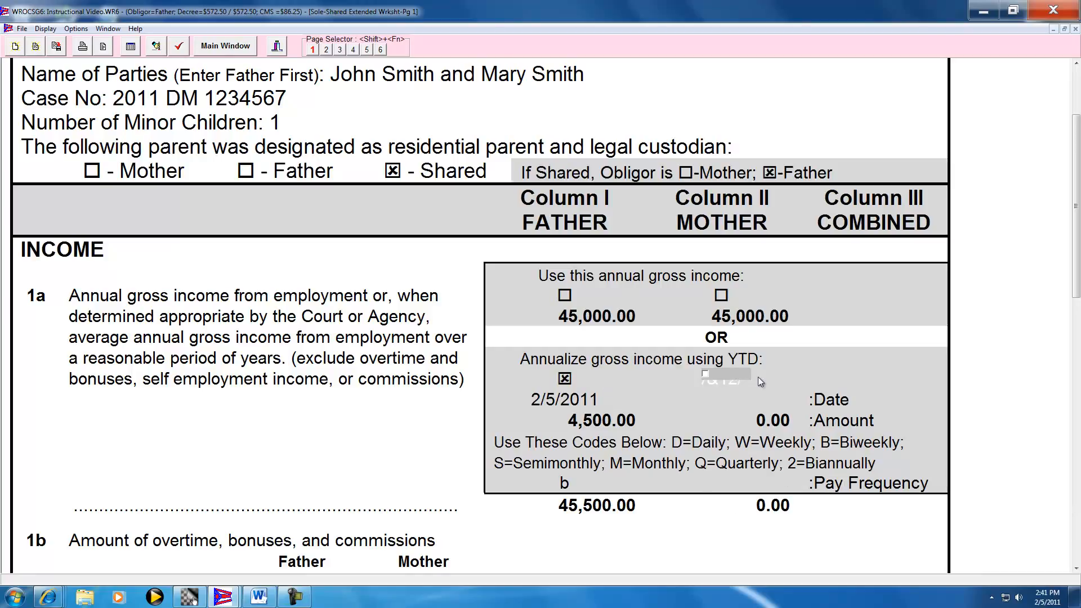
Clear the "Annualize gross income using YTD" option for the father on line 1a
{"action": "key", "text": "shift+Tab"}
{"action": "key", "text": "shift+Tab"}
{"action": "key", "text": "shift+Tab"}
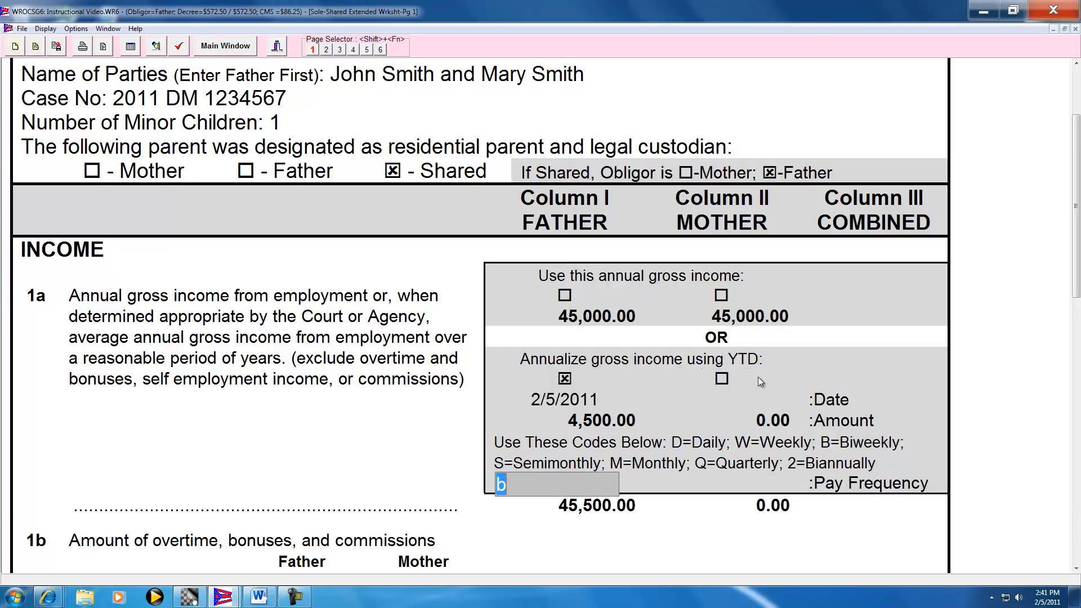
{"action": "key", "text": "shift+Tab"}
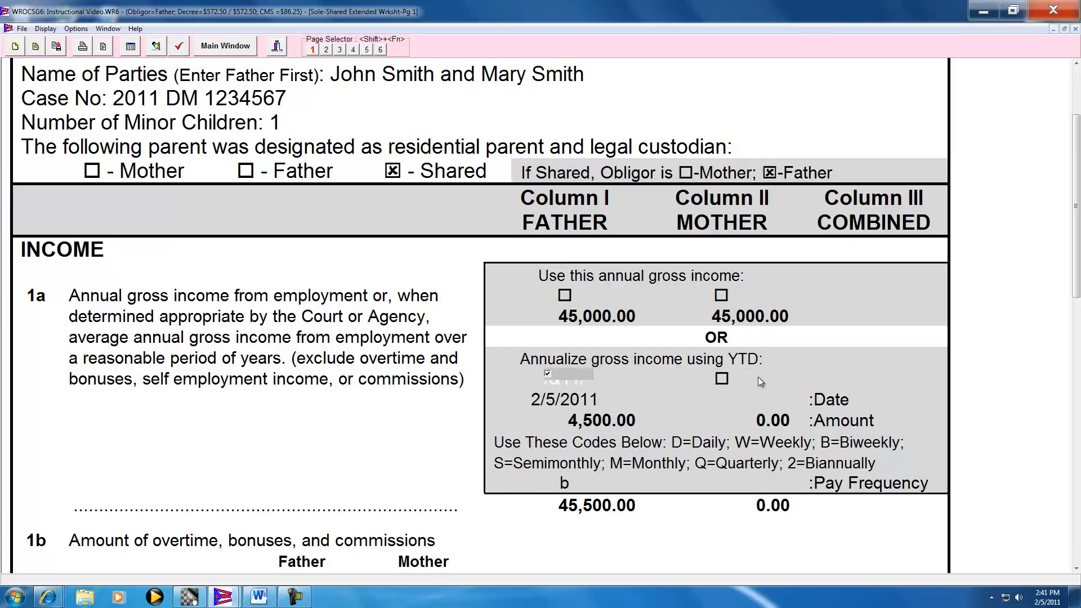
{"action": "key", "text": "shift+Tab"}
{"action": "key", "text": "shift+Tab"}
{"action": "key", "text": "shift+Tab"}
{"action": "key", "text": "shift+Tab"}
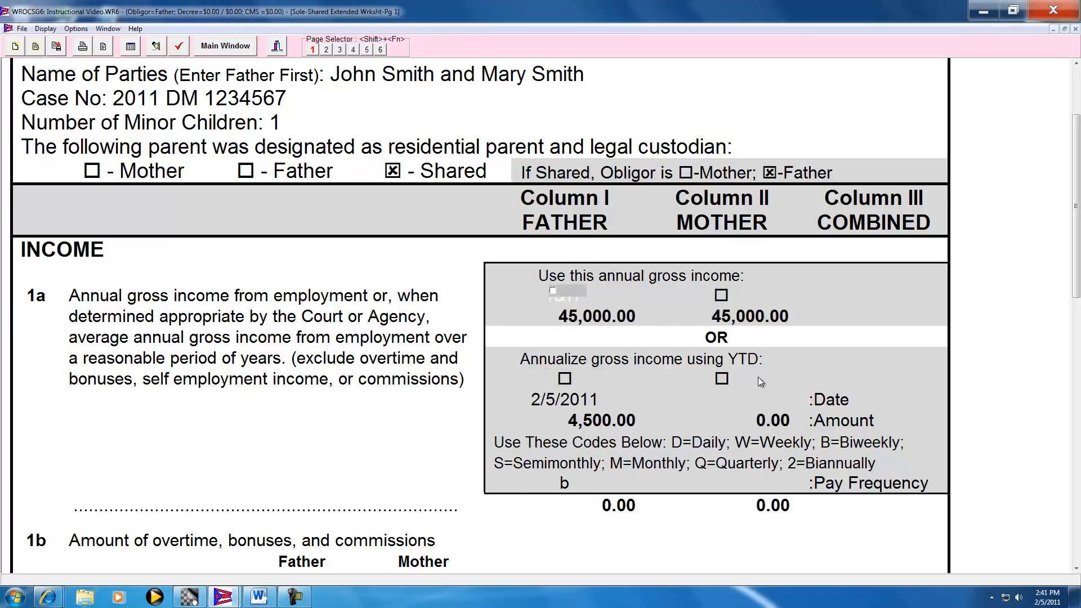
Enable "Use this annual gross income" on line 1a for both the father and the mother
{"action": "key", "text": "space"}
{"action": "key", "text": "Tab"}
{"action": "key", "text": "Tab"}
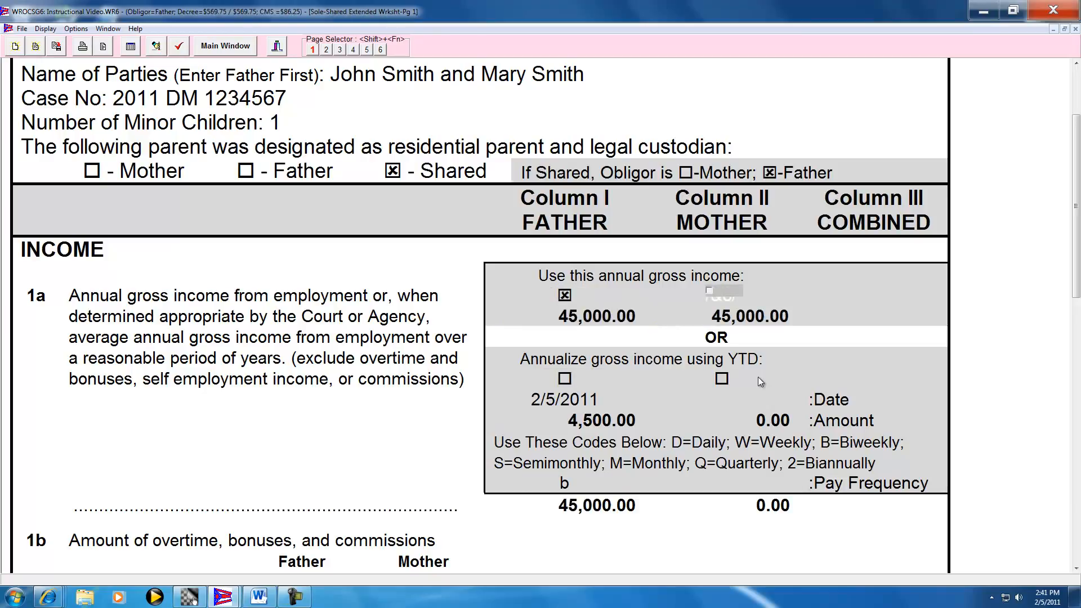
{"action": "key", "text": "space"}
{"action": "key", "text": "Tab"}
{"action": "key", "text": "Tab"}
{"action": "key", "text": "Tab"}
{"action": "key", "text": "Tab"}
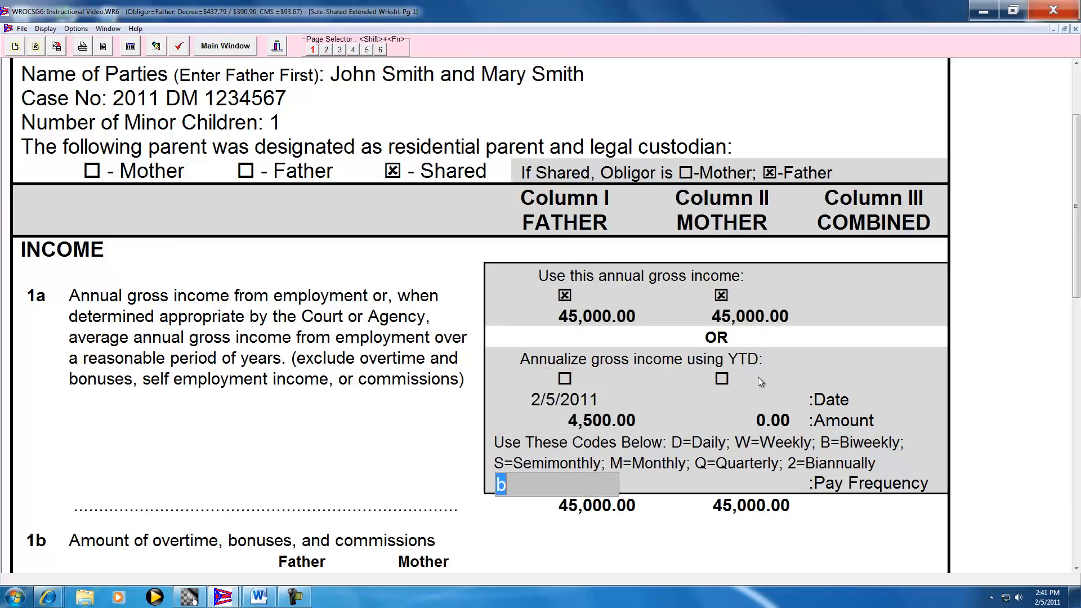
Examine the line 1b overtime, bonuses and commissions section, including its instructions and the father's Column I amount
{"action": "left_click", "coordinate": [1076, 569]}
{"action": "left_click", "coordinate": [1076, 568]}
{"action": "left_click", "coordinate": [1077, 568]}
{"action": "left_click", "coordinate": [1076, 569]}
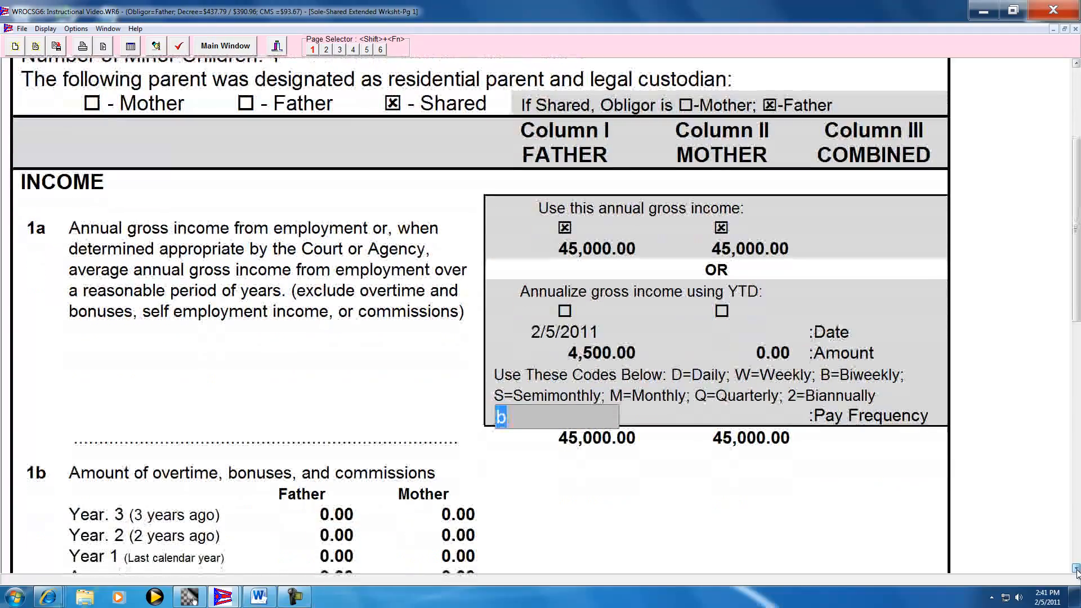
{"action": "left_click", "coordinate": [1076, 569]}
{"action": "left_click", "coordinate": [1076, 569]}
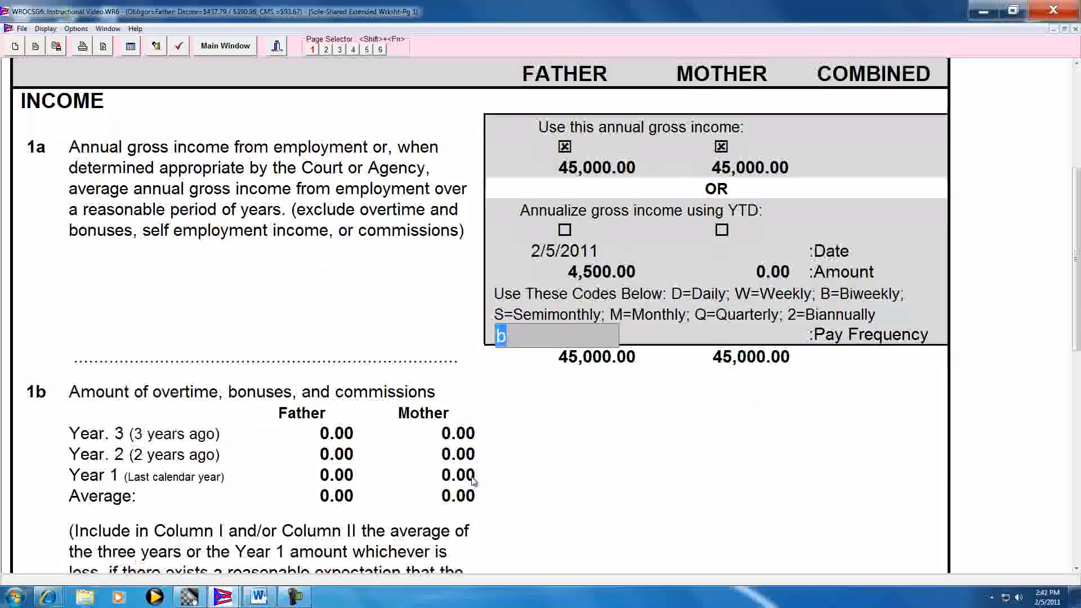
{"action": "scroll", "coordinate": [473, 482], "scroll_direction": "down", "scroll_amount": 3}
{"action": "scroll", "coordinate": [474, 482], "scroll_direction": "down", "scroll_amount": 4}
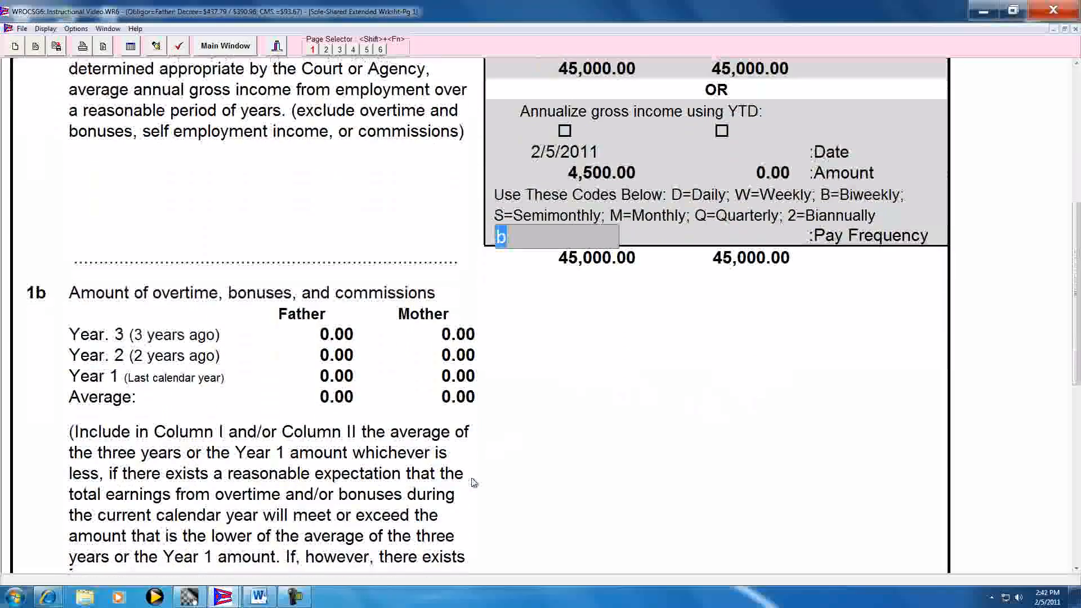
{"action": "scroll", "coordinate": [474, 483], "scroll_direction": "down", "scroll_amount": 3}
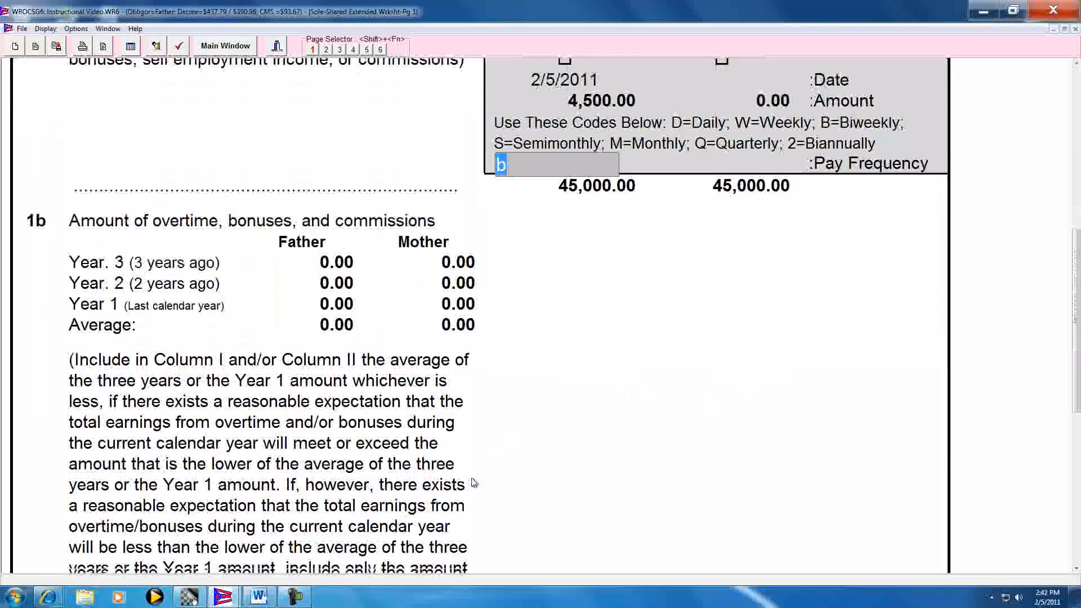
{"action": "scroll", "coordinate": [474, 483], "scroll_direction": "down", "scroll_amount": 2}
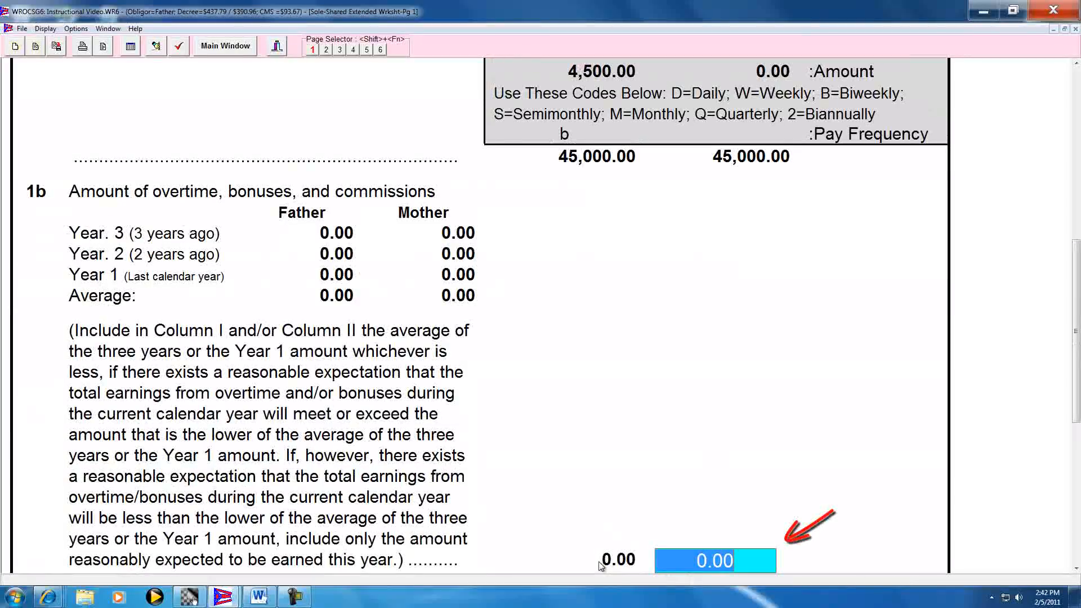
{"action": "left_click", "coordinate": [601, 561]}
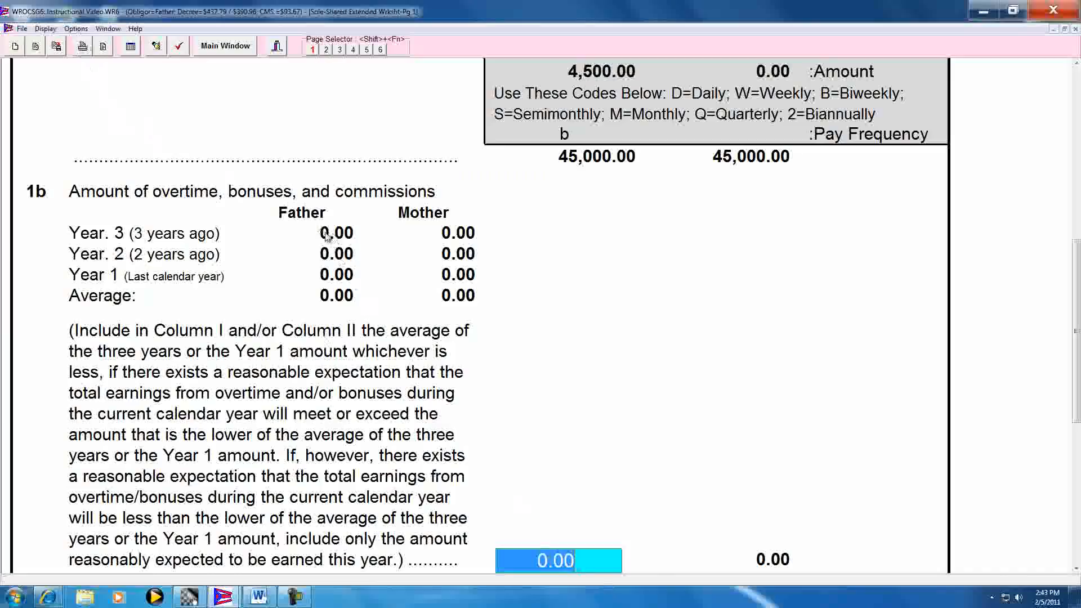
Enter 15,000 as the father's line 1b overtime, bonuses and commissions for Year 3 (3 years ago)
{"action": "scroll", "coordinate": [327, 236], "scroll_direction": "up", "scroll_amount": 5}
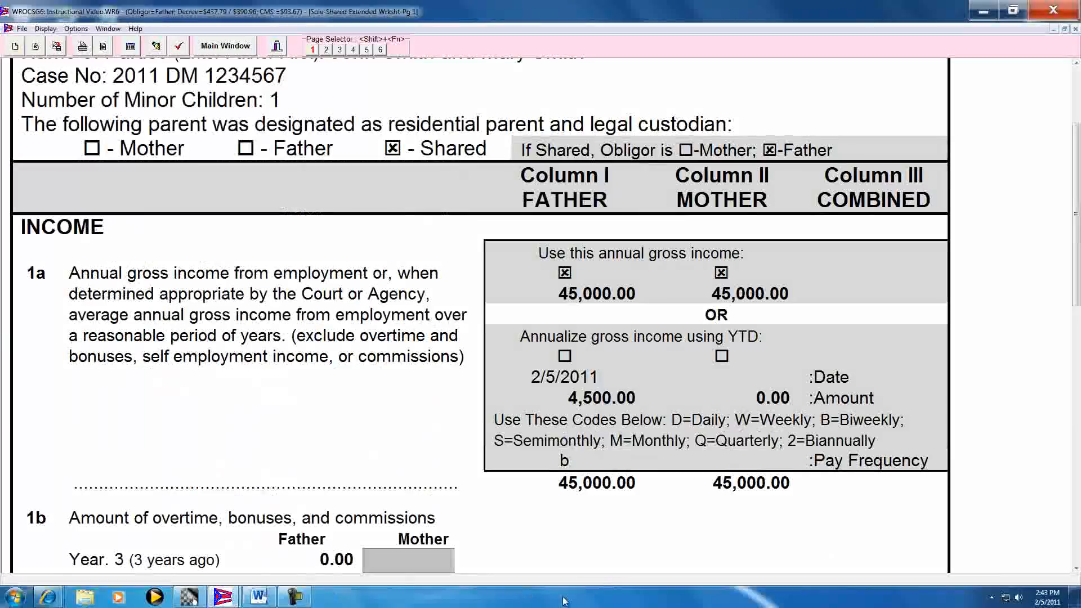
{"action": "key", "text": "Tab"}
{"action": "key", "text": "Tab"}
{"action": "key", "text": "Tab"}
{"action": "key", "text": "Up"}
{"action": "key", "text": "Up"}
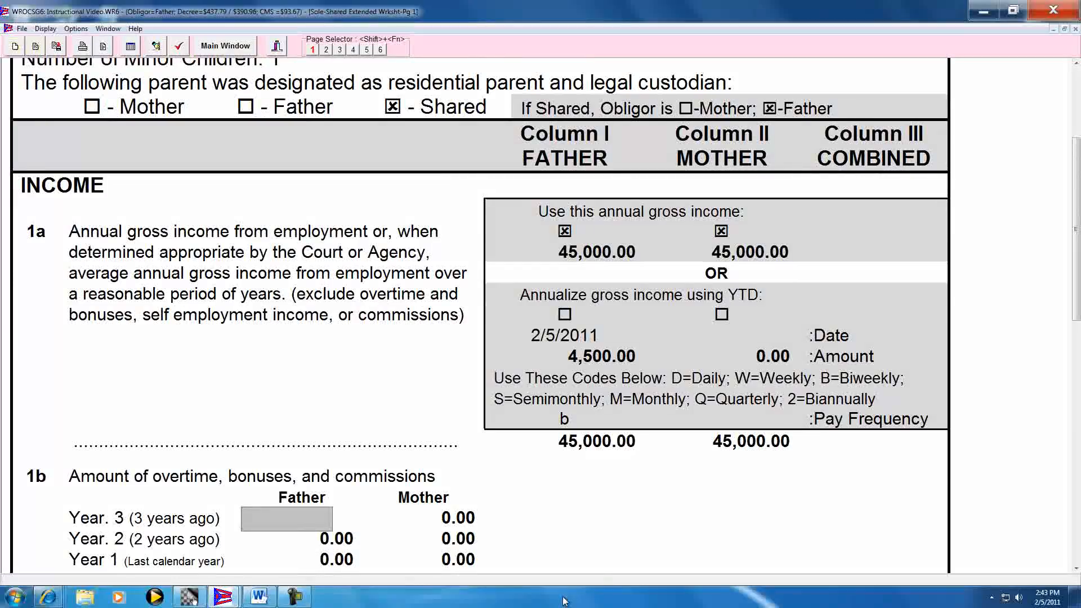
{"action": "type", "text": "15,"}
{"action": "type", "text": "000"}
{"action": "key", "text": "Tab"}
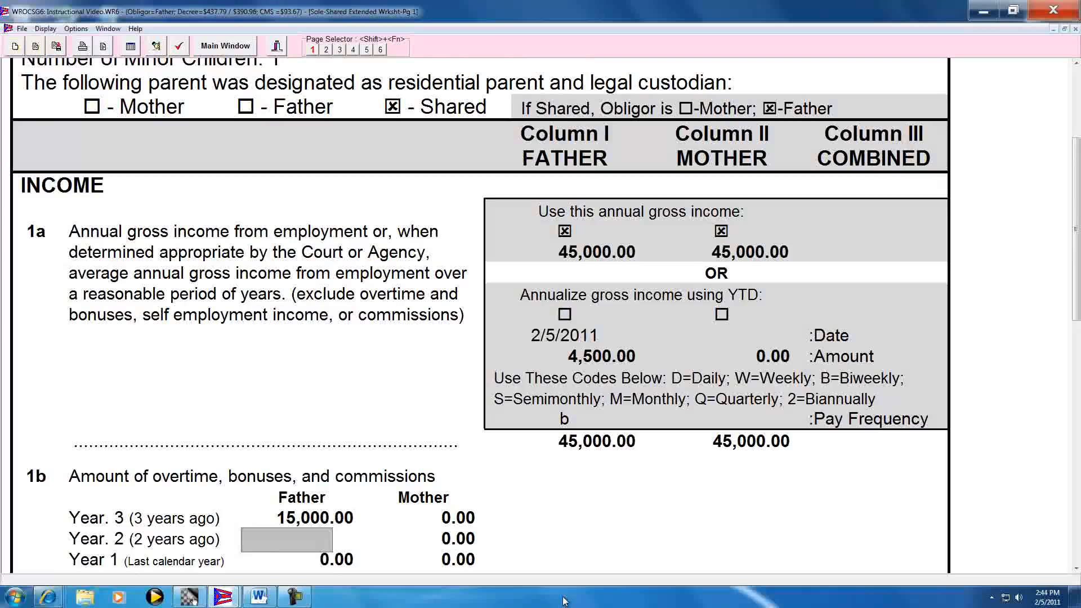
Enter the father's line 1b overtime, bonuses and commissions as 12,000 for Year 2 and 6,000 for Year 1
{"action": "type", "text": "12000"}
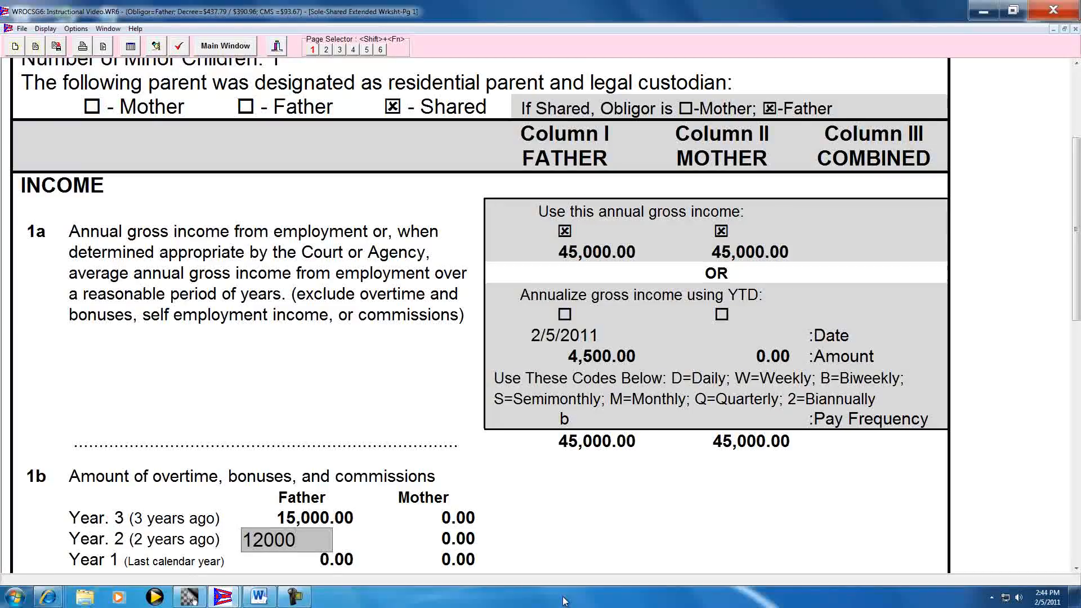
{"action": "key", "text": "Return"}
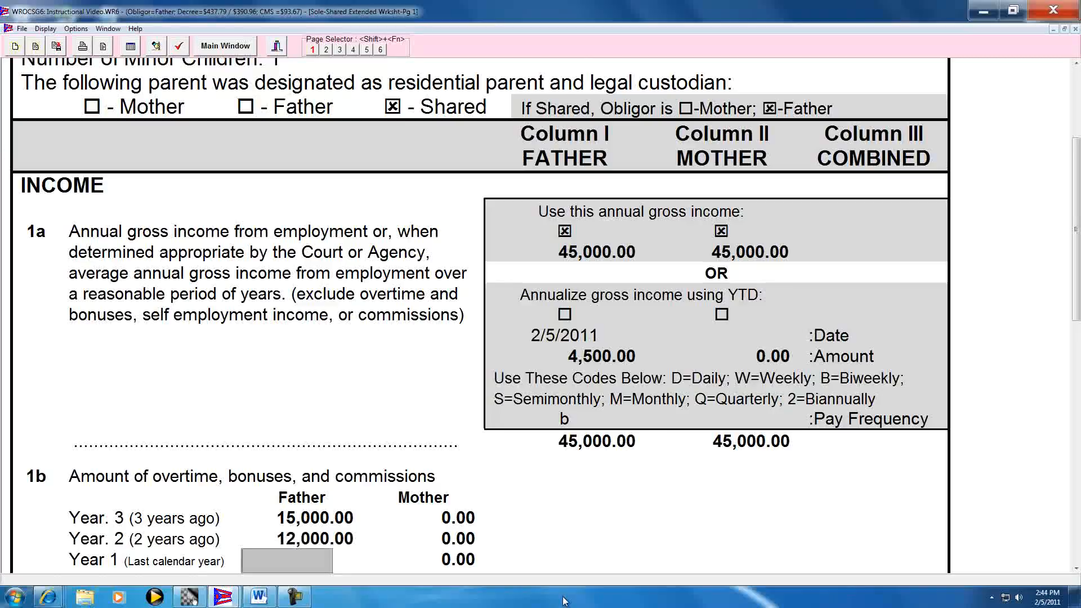
{"action": "type", "text": "6,000"}
{"action": "key", "text": "Return"}
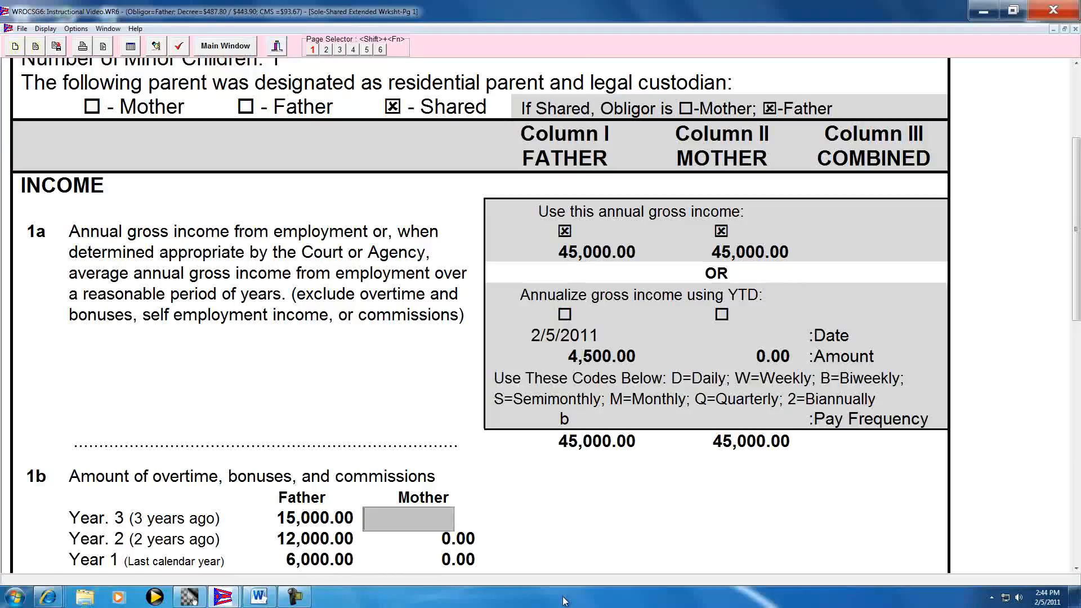
Turn on Override for the father's calculated Column I amount on line 1b
{"action": "left_click", "coordinate": [1075, 569]}
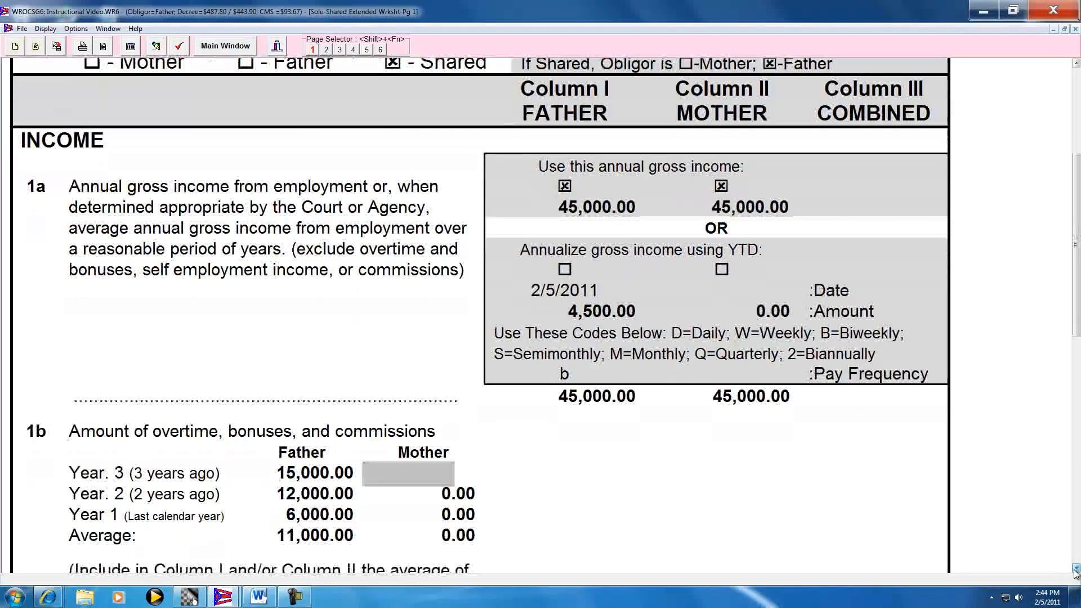
{"action": "left_click", "coordinate": [1076, 571]}
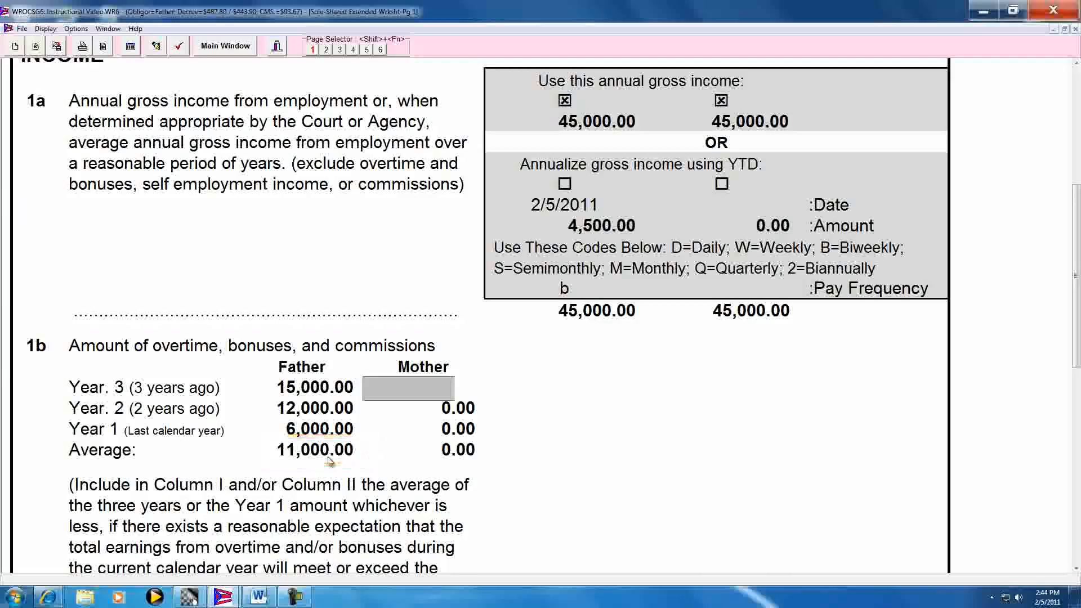
{"action": "left_click", "coordinate": [1076, 570]}
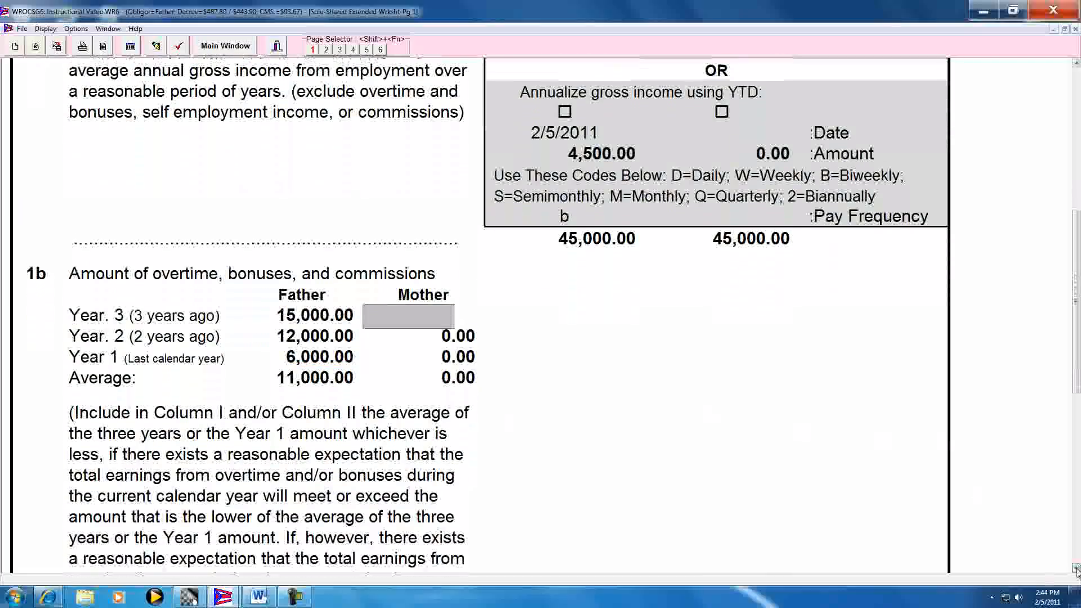
{"action": "left_click", "coordinate": [1076, 569]}
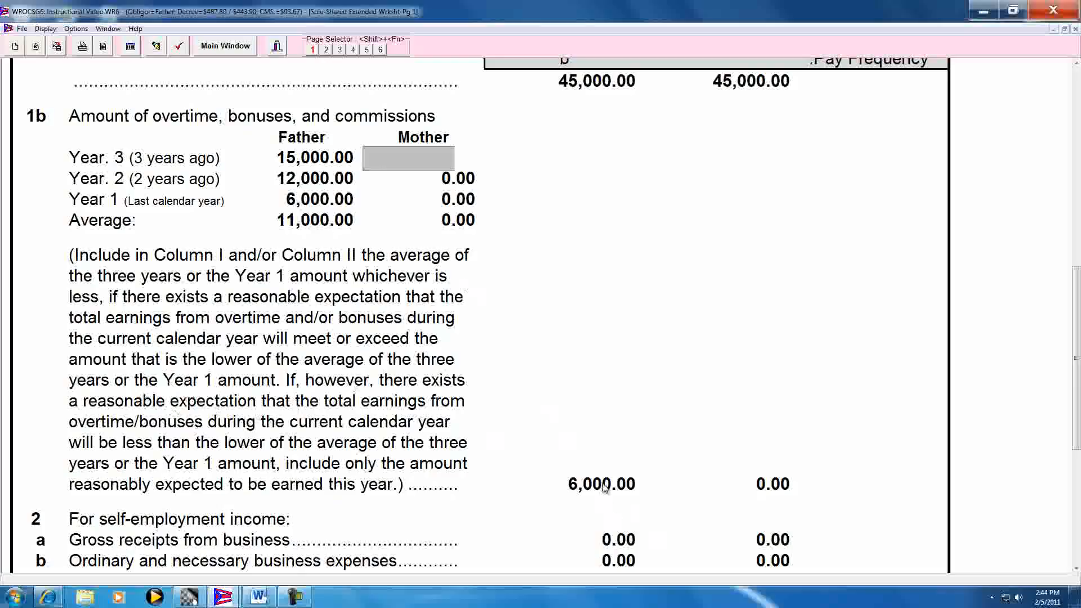
{"action": "key", "text": "Return"}
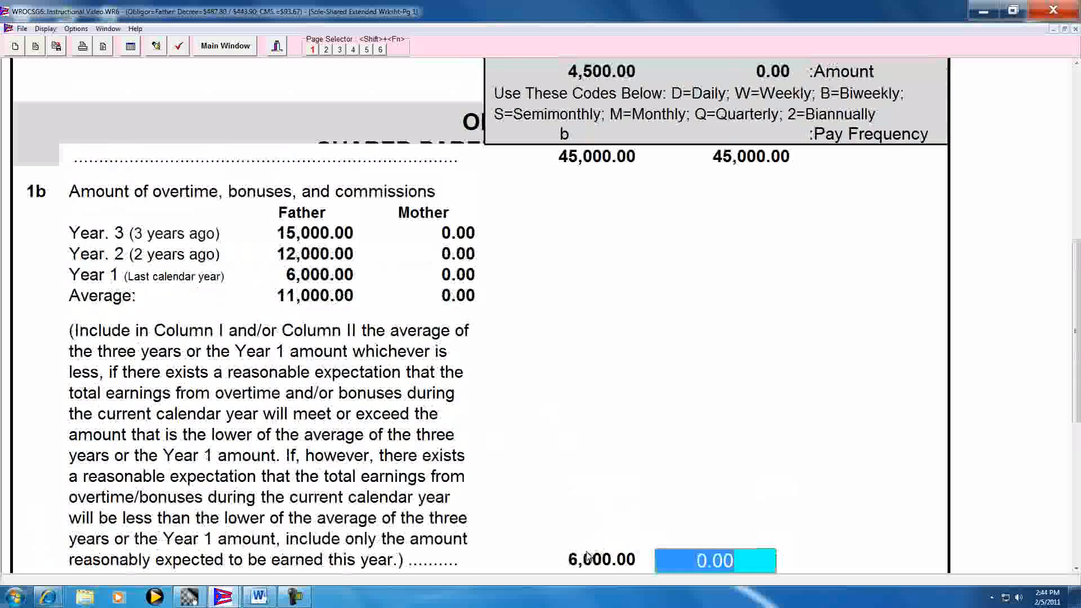
{"action": "key", "text": "Return"}
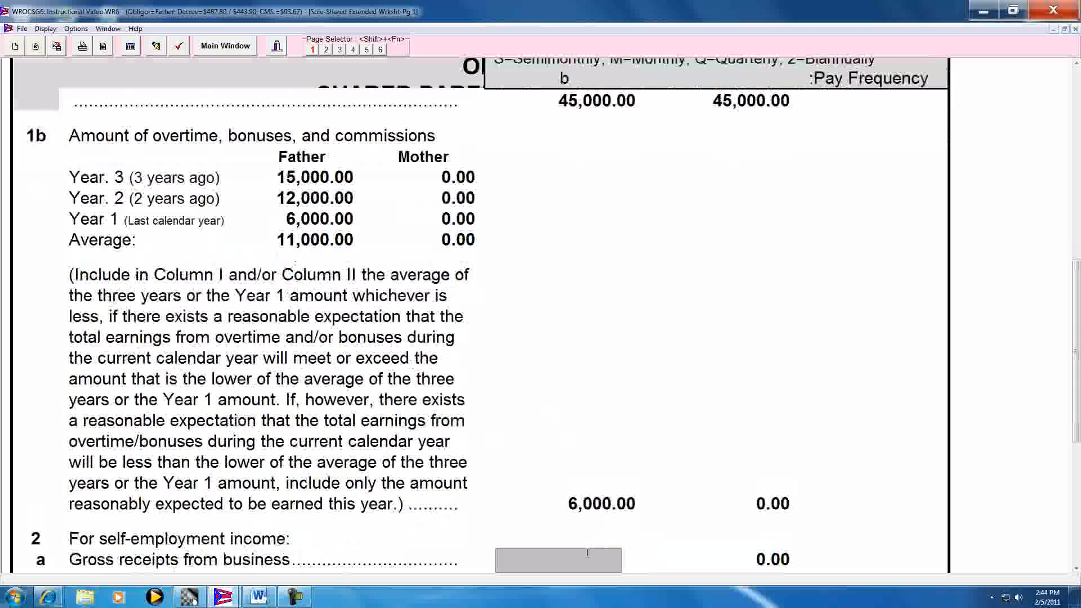
{"action": "key", "text": "shift+Tab"}
{"action": "key", "text": "shift+Tab"}
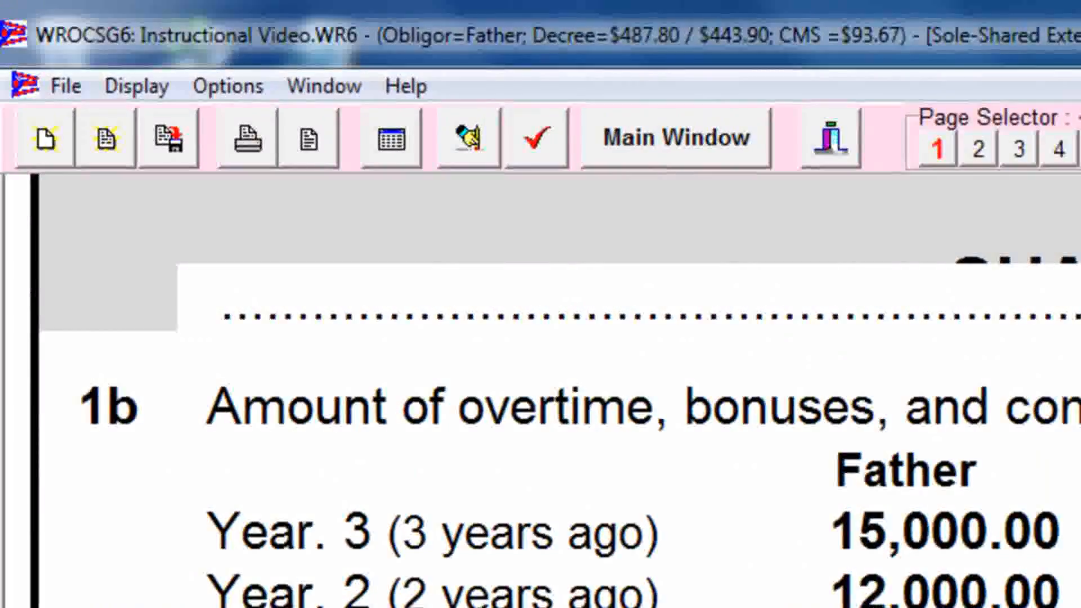
{"action": "left_click", "coordinate": [243, 93]}
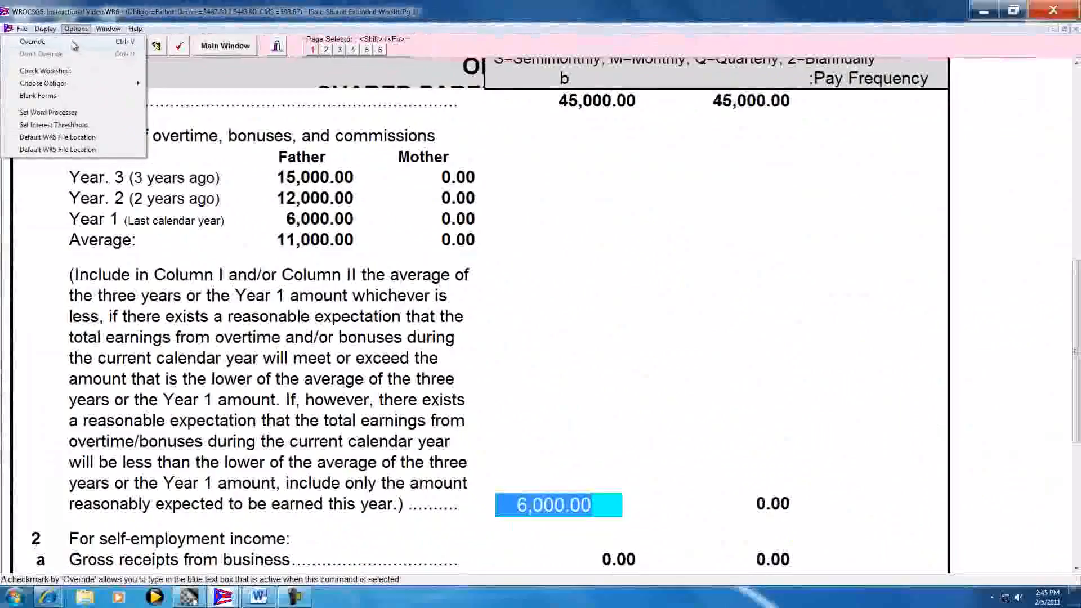
{"action": "left_click", "coordinate": [72, 40]}
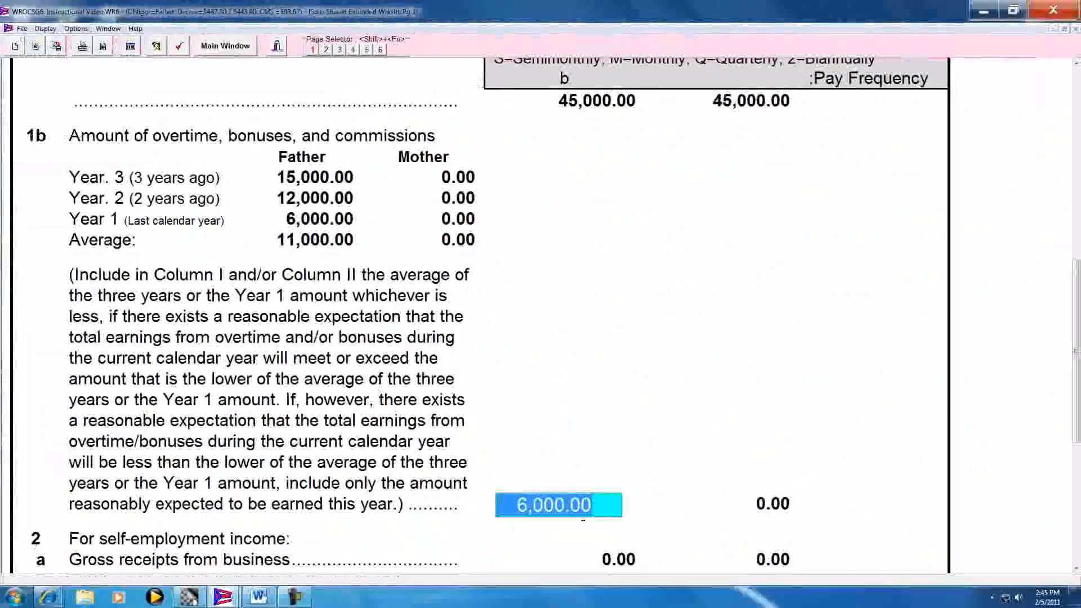
Override the father's Column I amount on line 1b with 0
{"action": "key", "text": "Delete"}
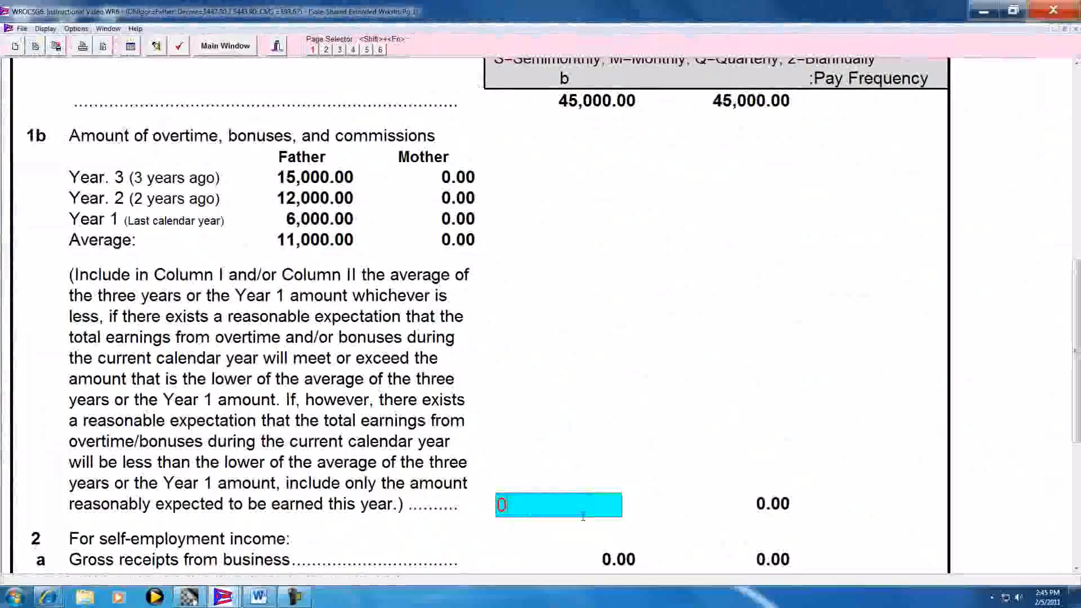
{"action": "key", "text": "Tab"}
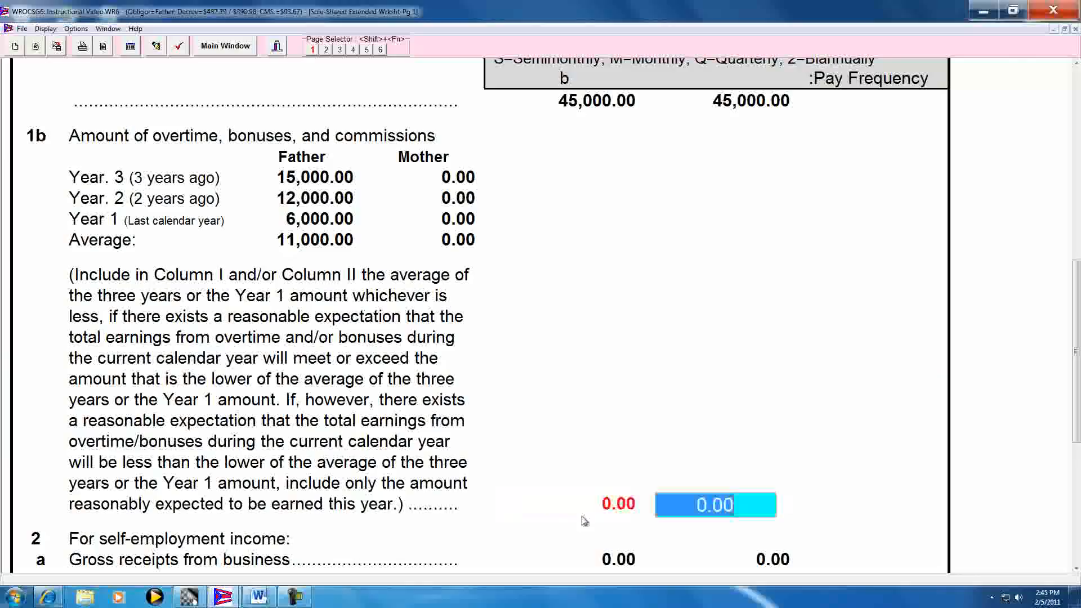
Examine the line 2 self-employment income section, from gross receipts (2a) through adjusted gross income (2d), for both parents
{"action": "left_click", "coordinate": [1077, 570]}
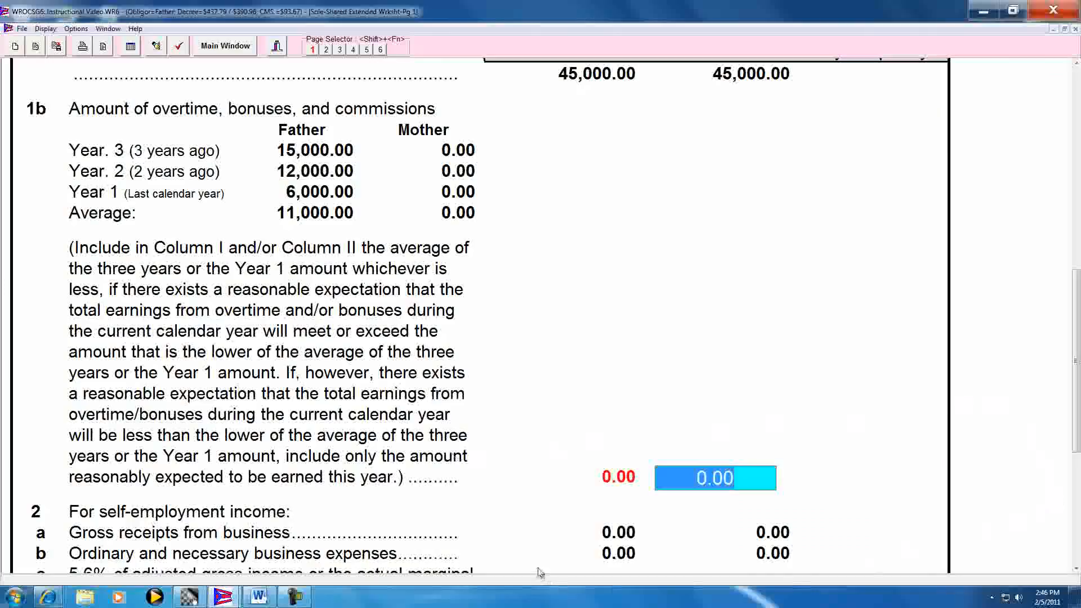
{"action": "scroll", "coordinate": [545, 558], "scroll_direction": "down", "scroll_amount": 2}
{"action": "scroll", "coordinate": [550, 554], "scroll_direction": "down", "scroll_amount": 2}
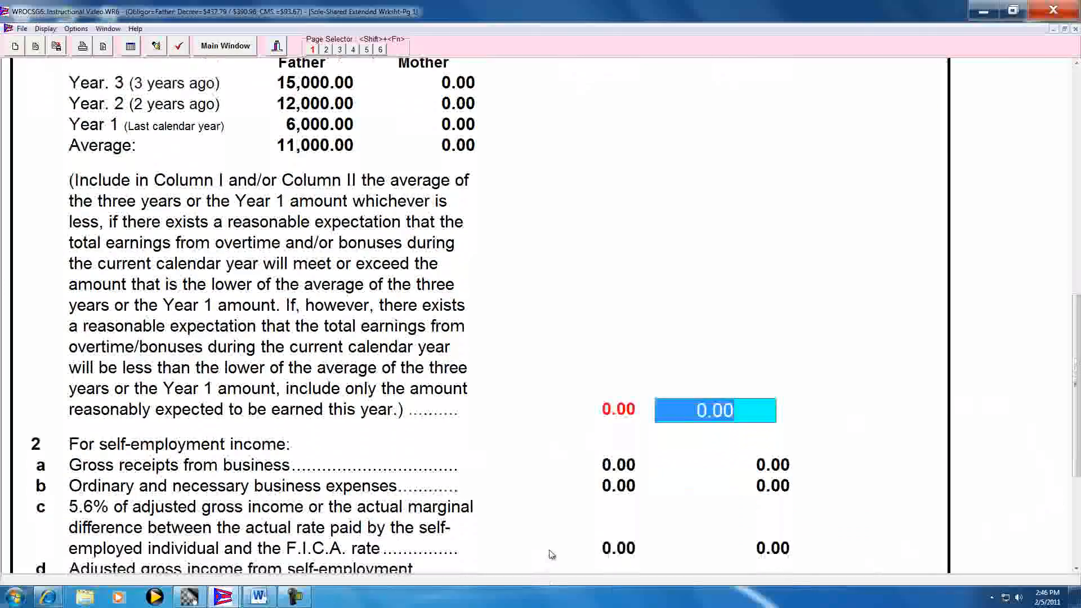
{"action": "scroll", "coordinate": [552, 556], "scroll_direction": "down", "scroll_amount": 2}
{"action": "scroll", "coordinate": [552, 556], "scroll_direction": "down", "scroll_amount": 3}
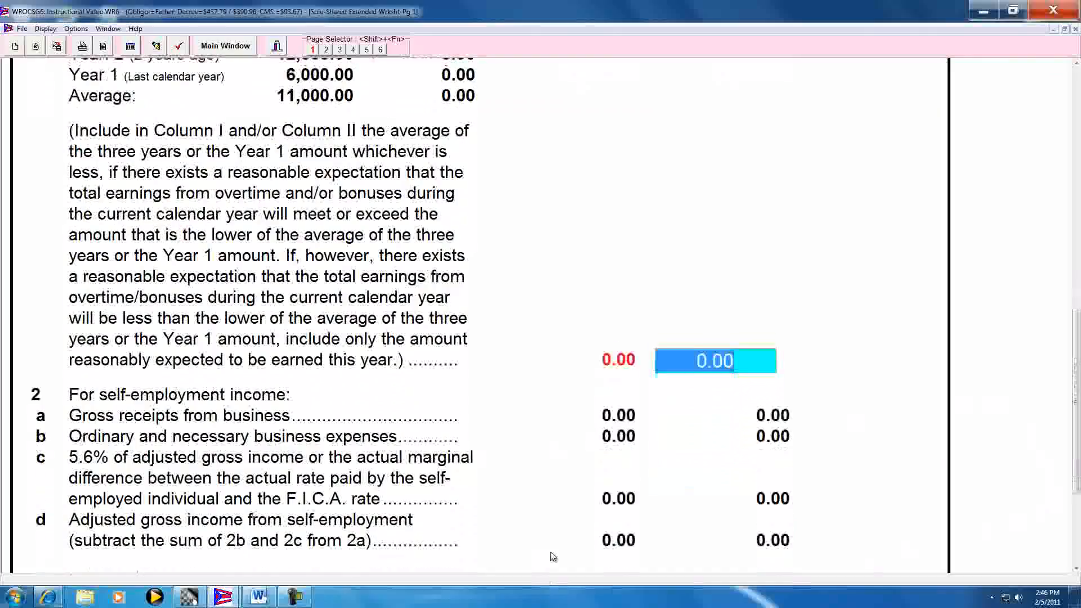
{"action": "scroll", "coordinate": [565, 545], "scroll_direction": "down", "scroll_amount": 1}
{"action": "scroll", "coordinate": [564, 545], "scroll_direction": "down", "scroll_amount": 1}
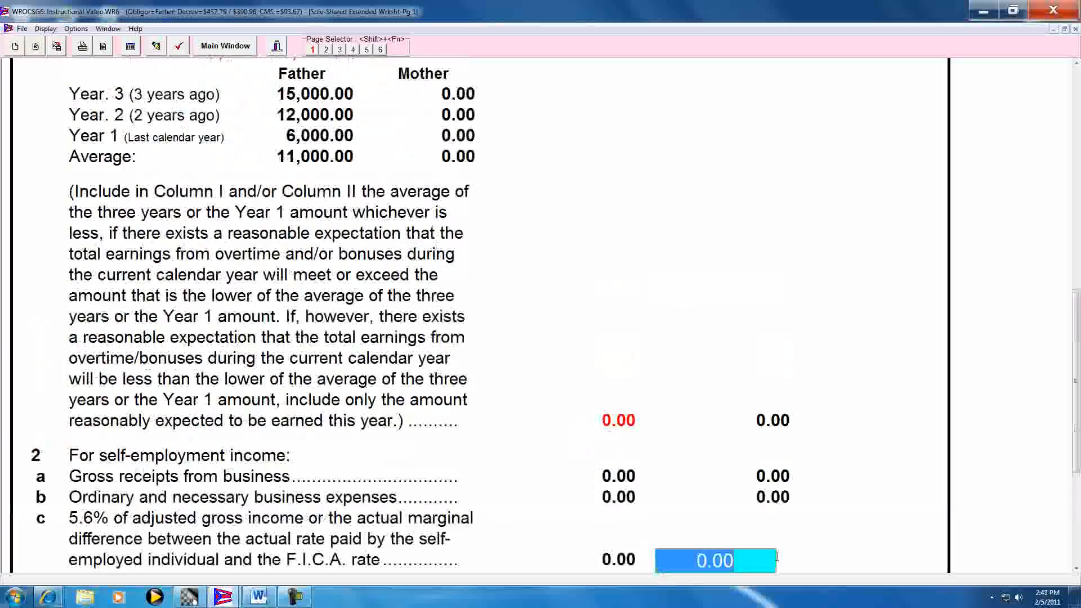
{"action": "key", "text": "shift+Tab"}
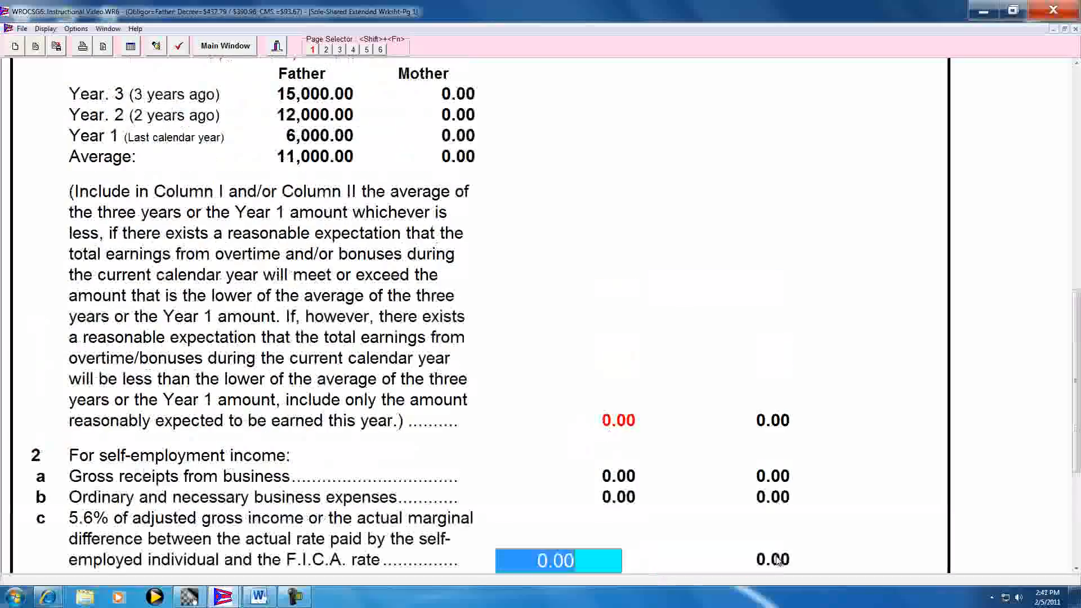
{"action": "left_click", "coordinate": [1075, 570]}
{"action": "left_click_drag", "start_coordinate": [1076, 569], "coordinate": [1075, 570]}
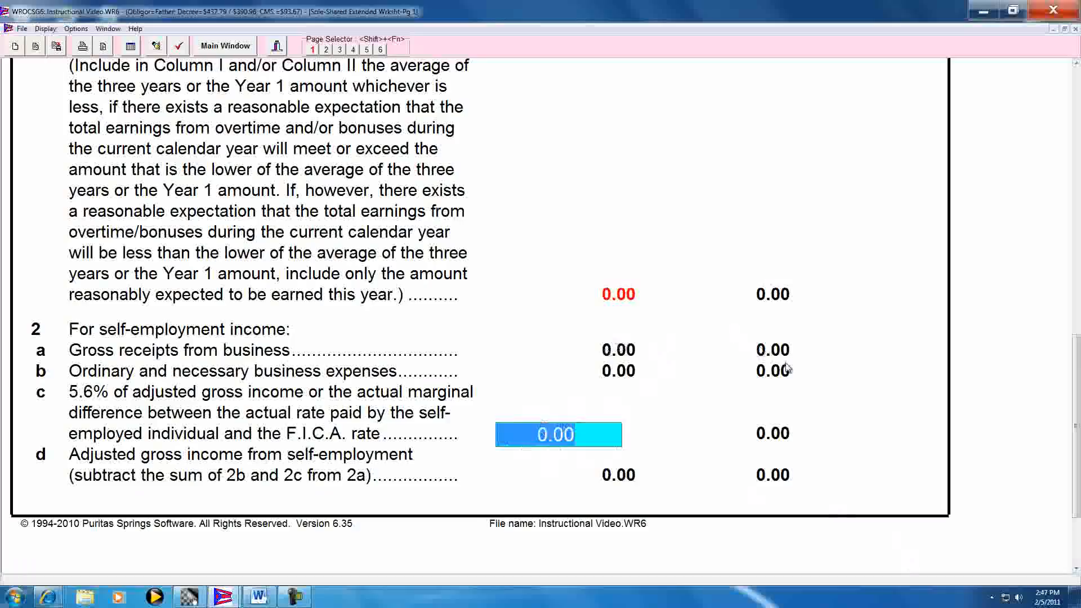
{"action": "key", "text": "Tab"}
{"action": "key", "text": "Tab"}
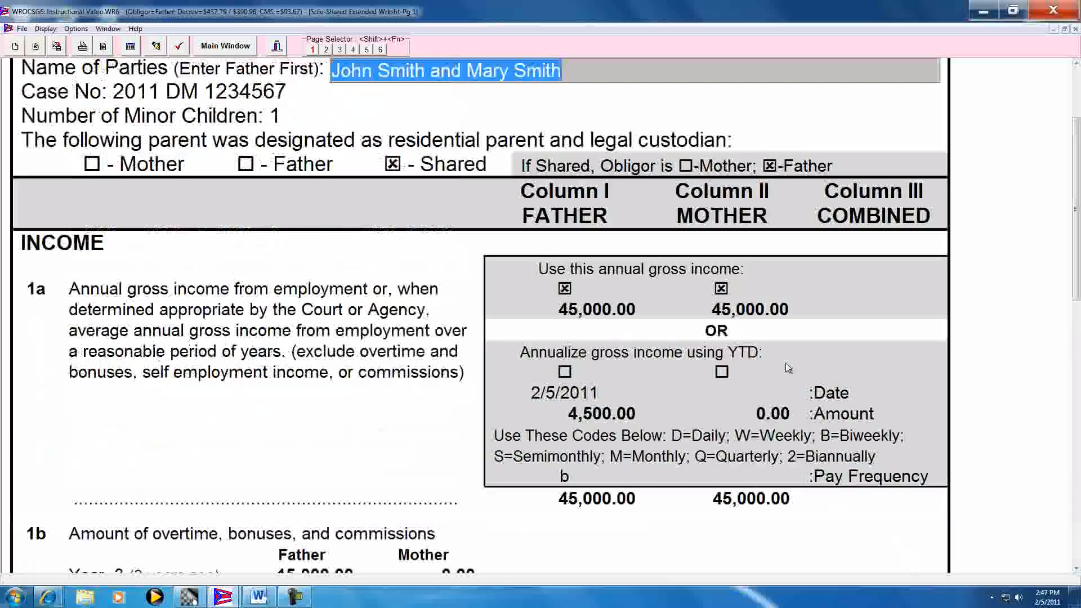
{"action": "key", "text": "Tab"}
{"action": "key", "text": "Tab"}
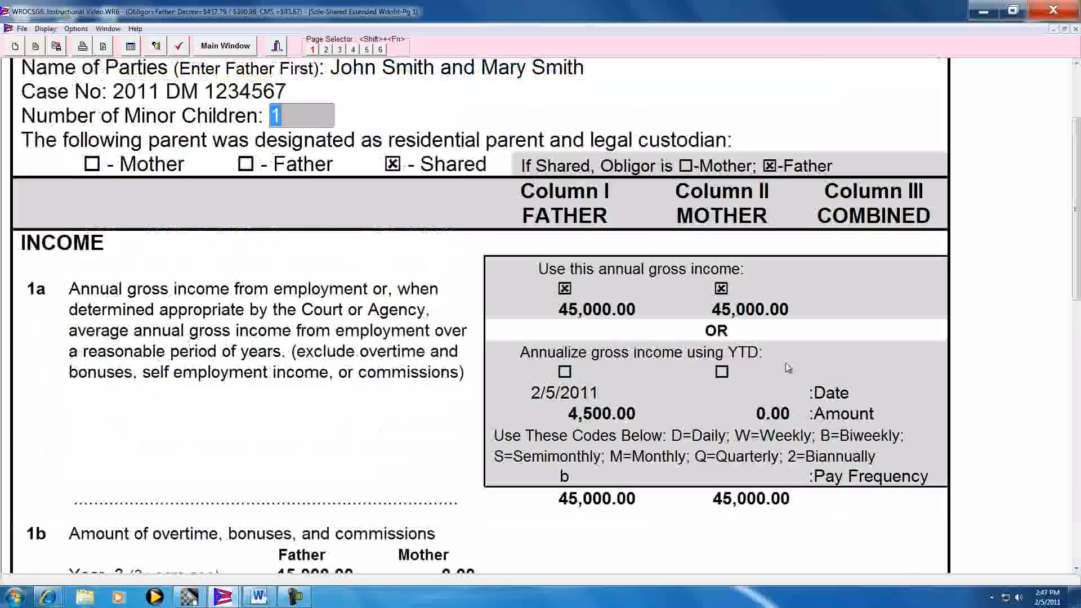
{"action": "key", "text": "shift+Tab"}
{"action": "key", "text": "shift+Tab"}
{"action": "key", "text": "shift+Tab"}
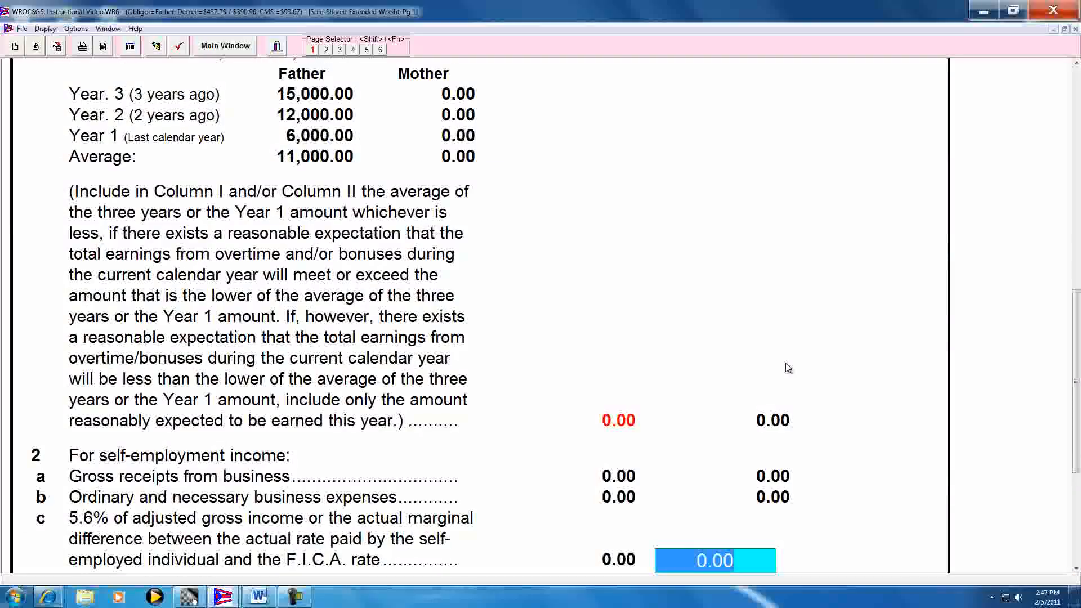
Enter 6,500 as the mother's line 2a gross receipts from business
{"action": "key", "text": "shift+Tab"}
{"action": "key", "text": "shift+Tab"}
{"action": "key", "text": "shift+Tab"}
{"action": "key", "text": "shift+Tab"}
{"action": "key", "text": "shift+Tab"}
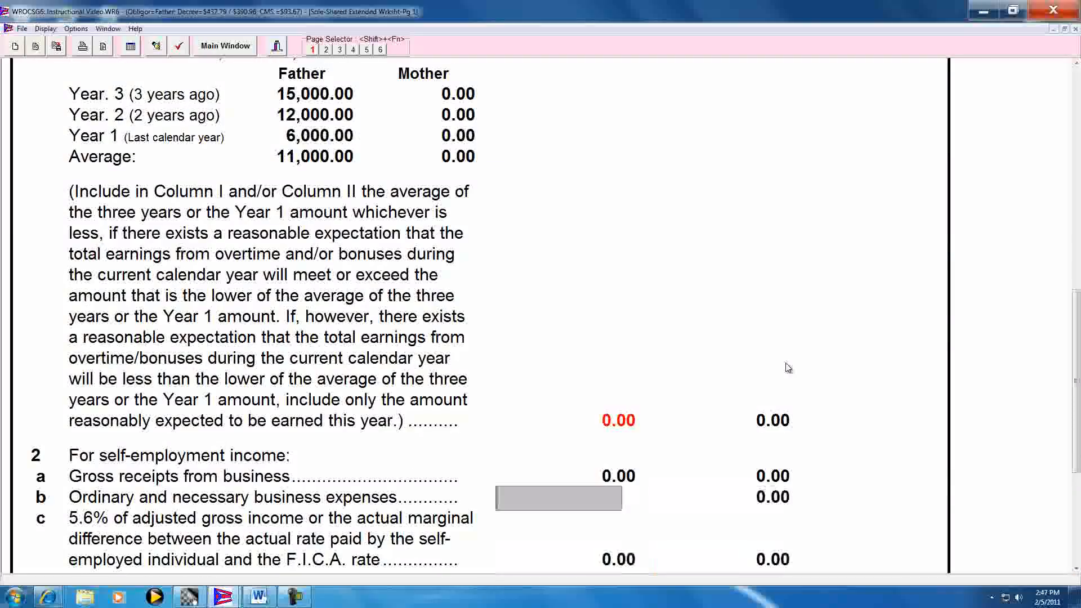
{"action": "key", "text": "shift+Tab"}
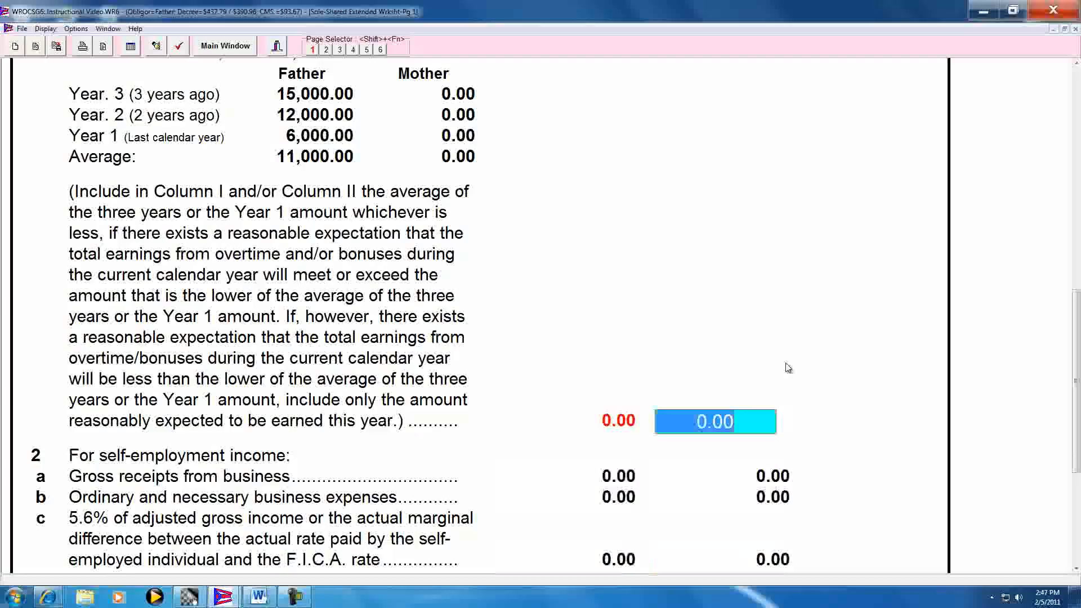
{"action": "key", "text": "Tab"}
{"action": "key", "text": "Tab"}
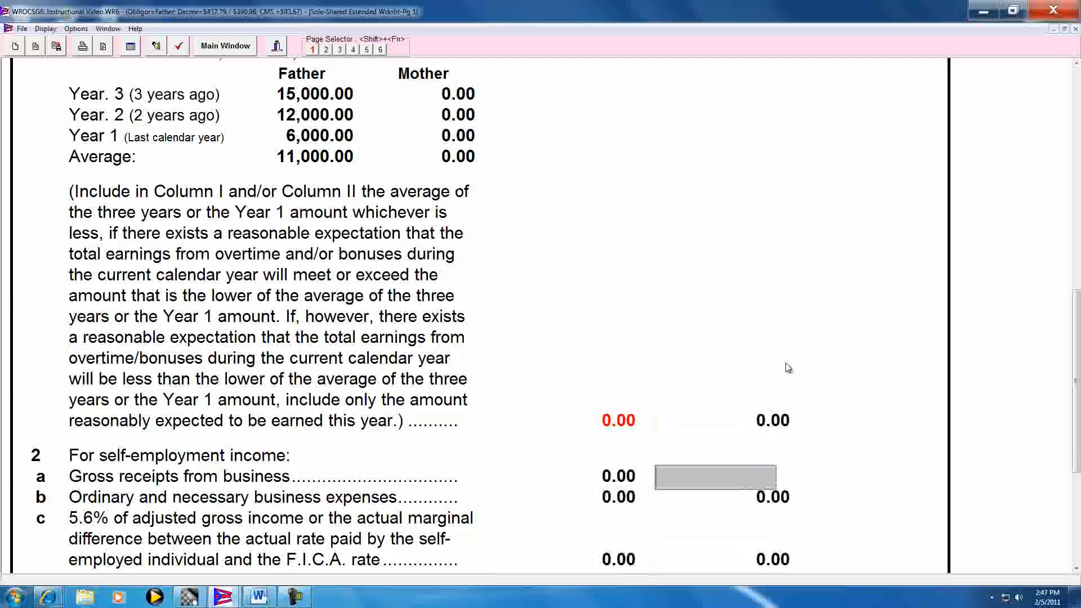
{"action": "type", "text": "6500"}
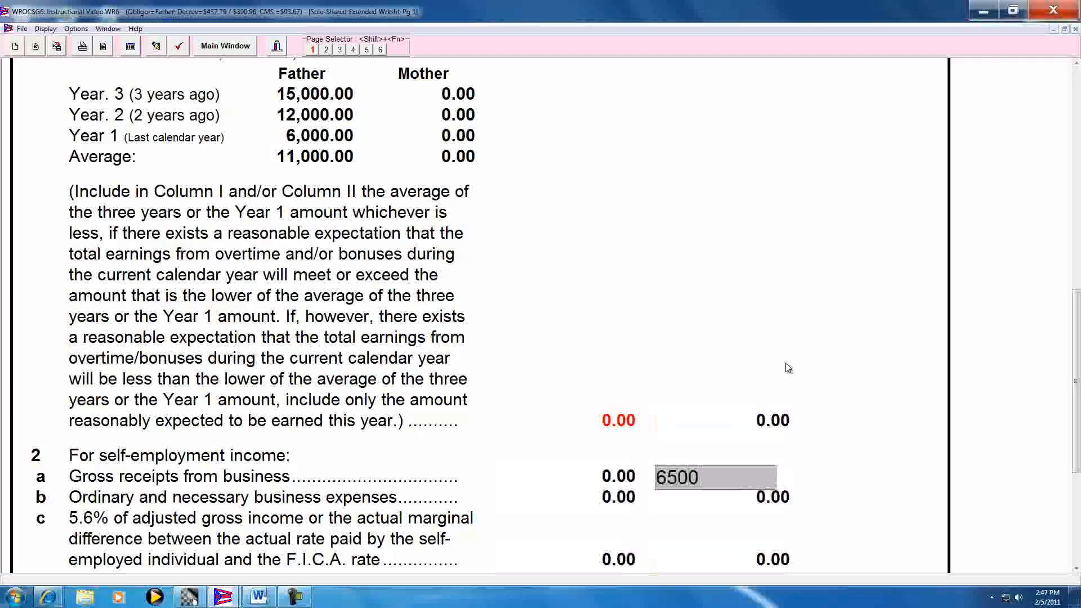
{"action": "key", "text": "Tab"}
{"action": "key", "text": "Tab"}
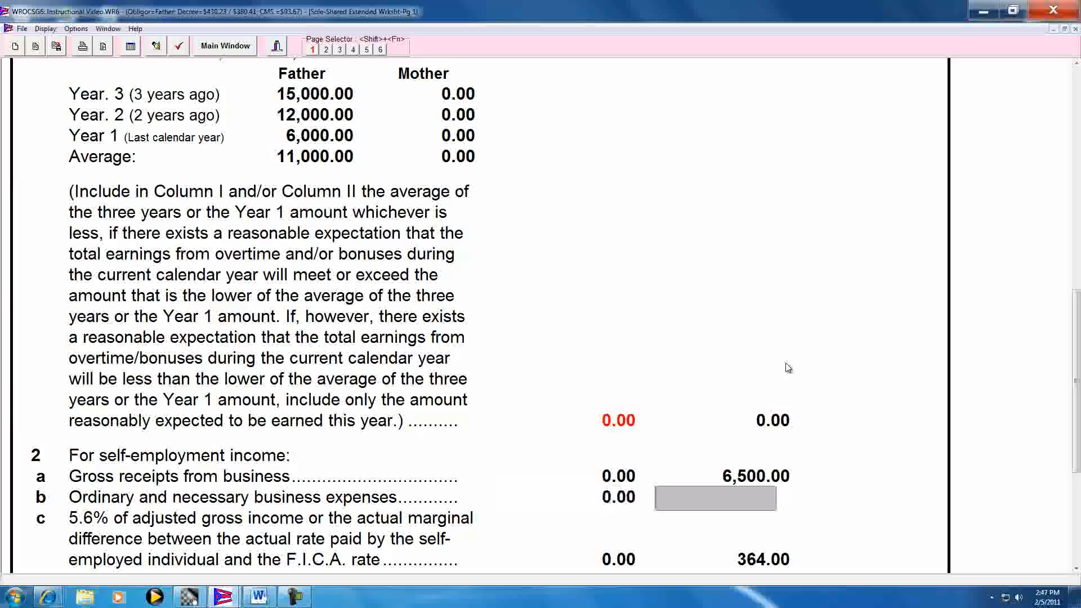
Enter 3,500 as the mother's line 2b ordinary and necessary business expenses and review the rest of line 2
{"action": "type", "text": "3500"}
{"action": "key", "text": "Return"}
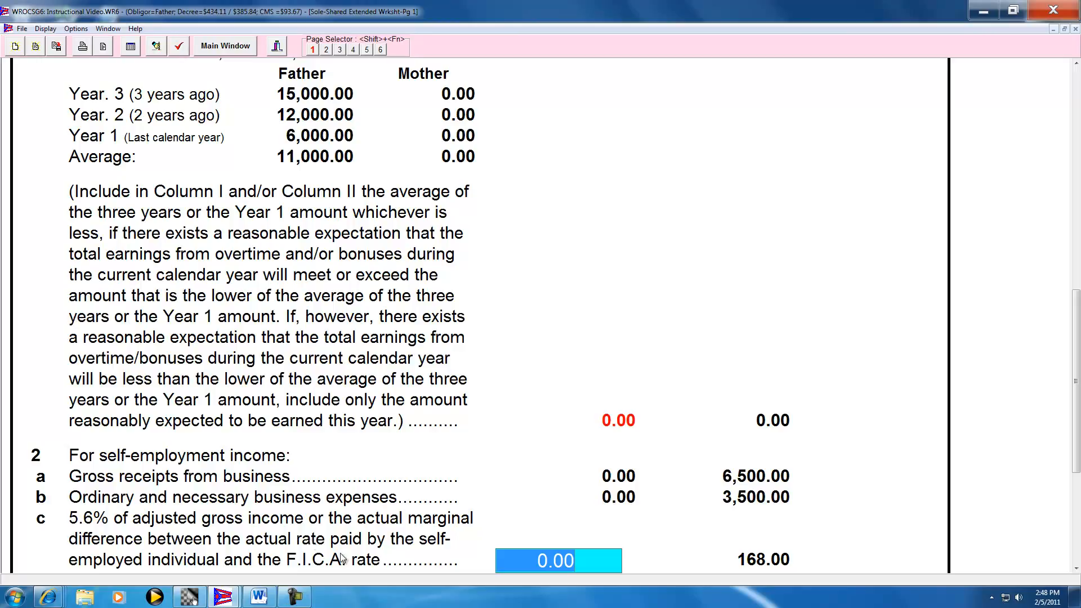
{"action": "left_click", "coordinate": [1076, 568]}
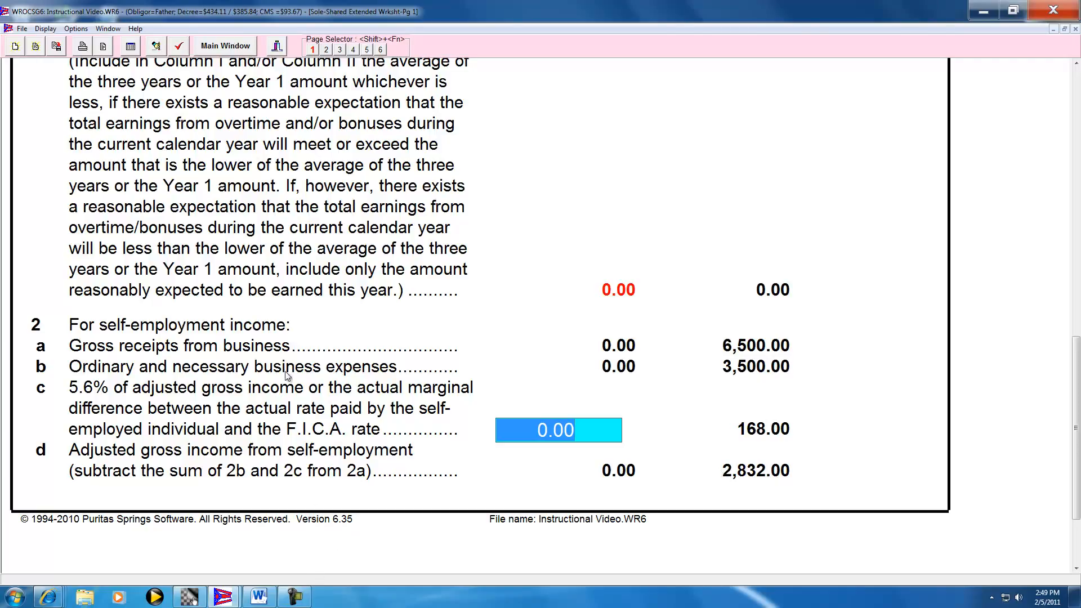
Go to page 2 of the worksheet and select the identification field for line 6, other annual income
{"action": "left_click", "coordinate": [325, 50]}
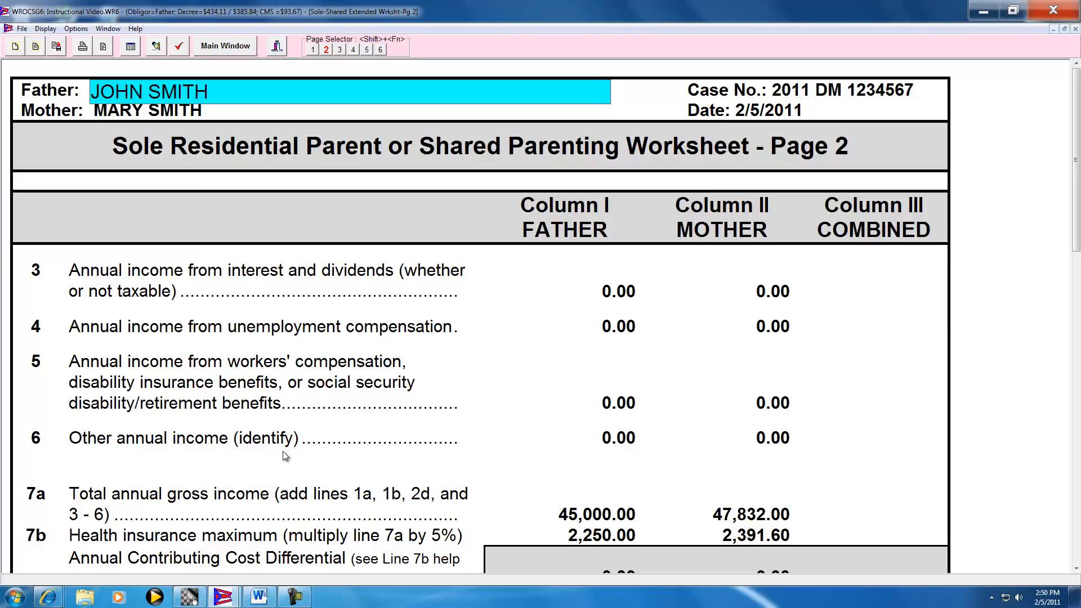
{"action": "left_click", "coordinate": [231, 466]}
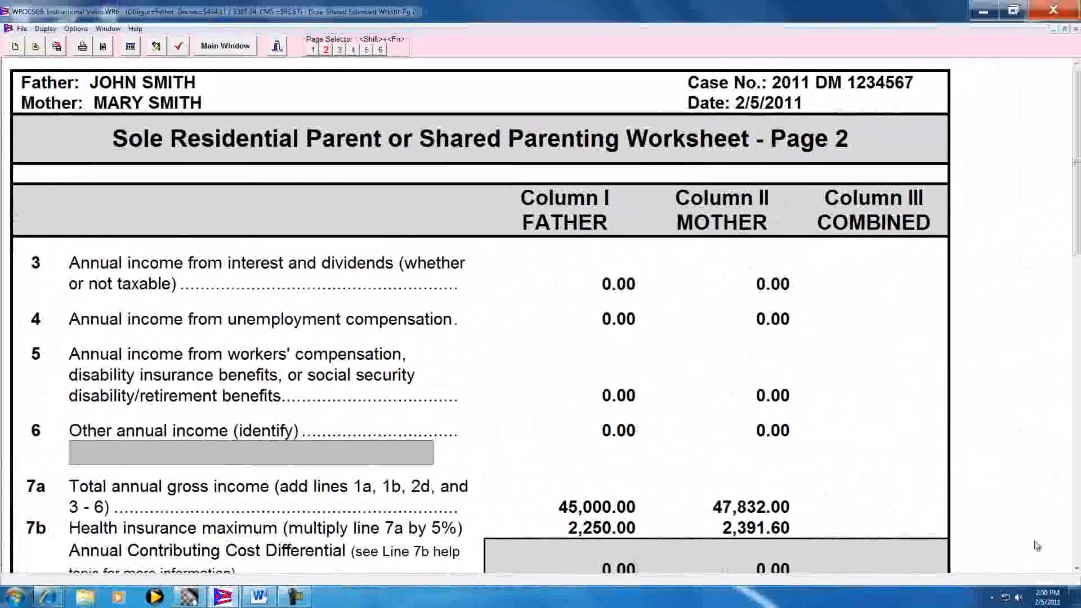
{"action": "left_click", "coordinate": [1075, 569]}
{"action": "left_click", "coordinate": [1075, 569]}
{"action": "left_click", "coordinate": [1076, 569]}
{"action": "left_click", "coordinate": [1076, 569]}
{"action": "left_click", "coordinate": [1075, 569]}
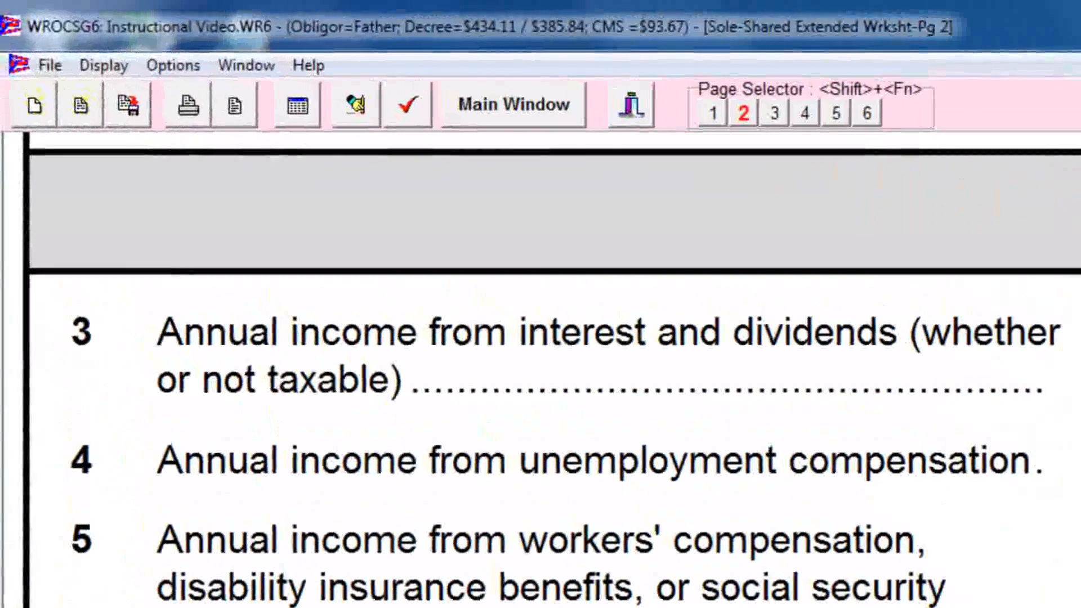
Read the worksheet line help topic for 7b, Health Insurance Maximum, and close it
{"action": "left_click", "coordinate": [310, 66]}
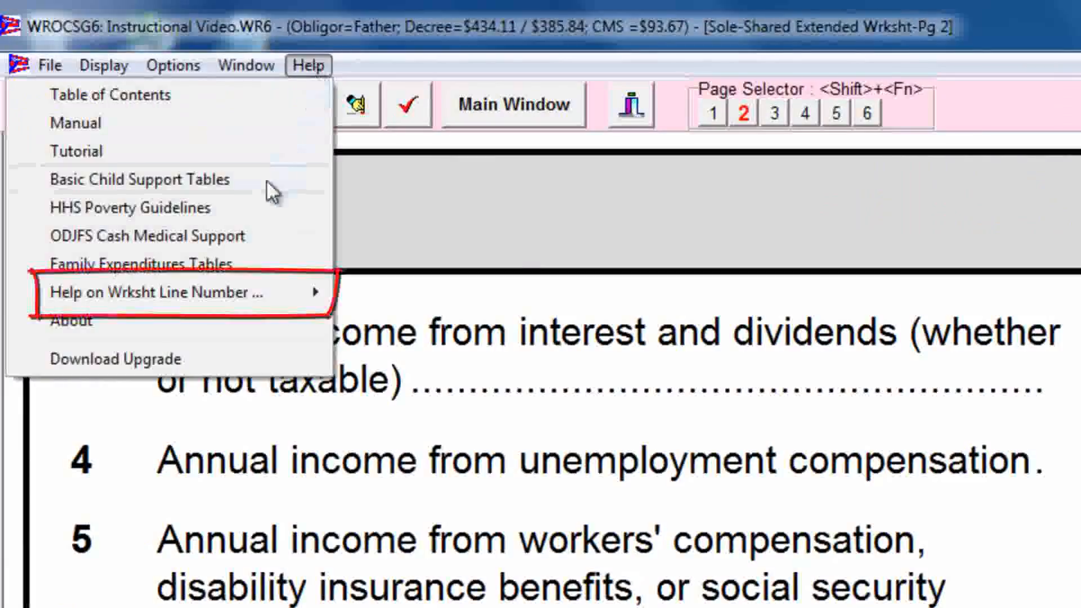
{"action": "mouse_move", "coordinate": [219, 303]}
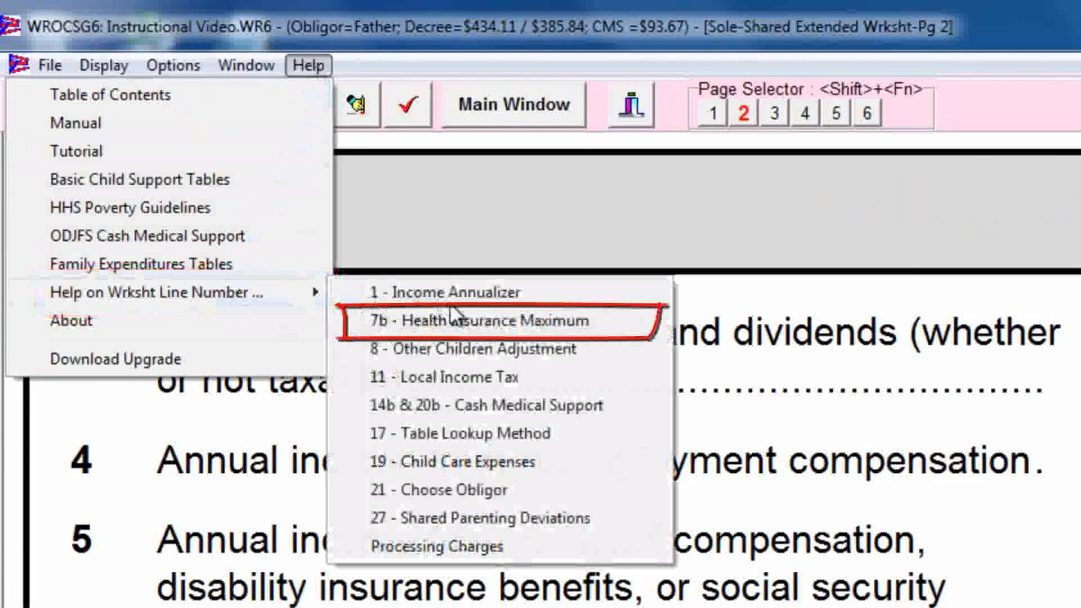
{"action": "left_click", "coordinate": [451, 320]}
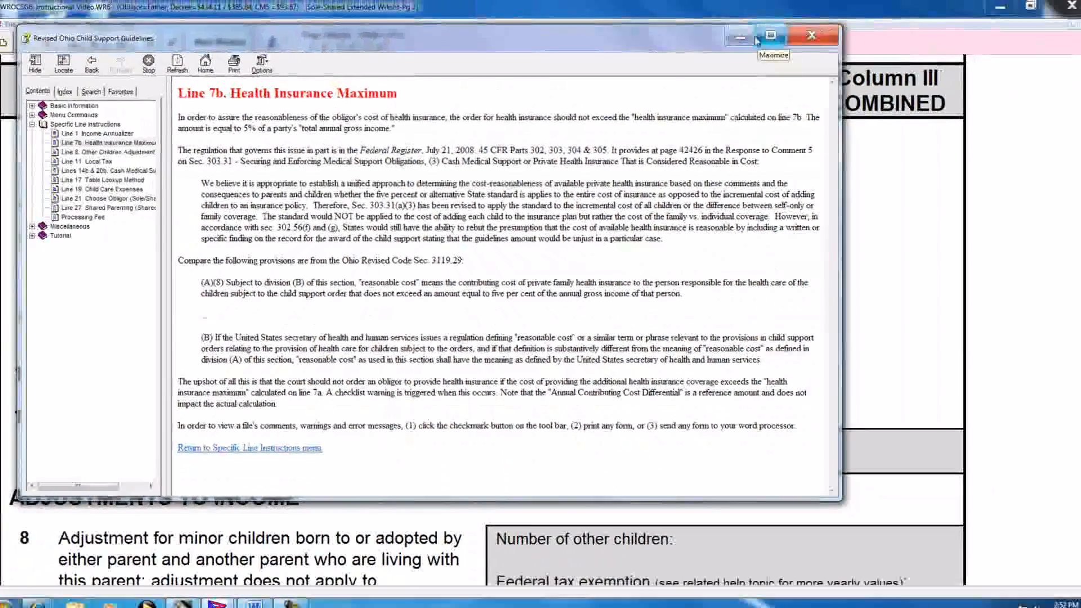
{"action": "left_click", "coordinate": [800, 17]}
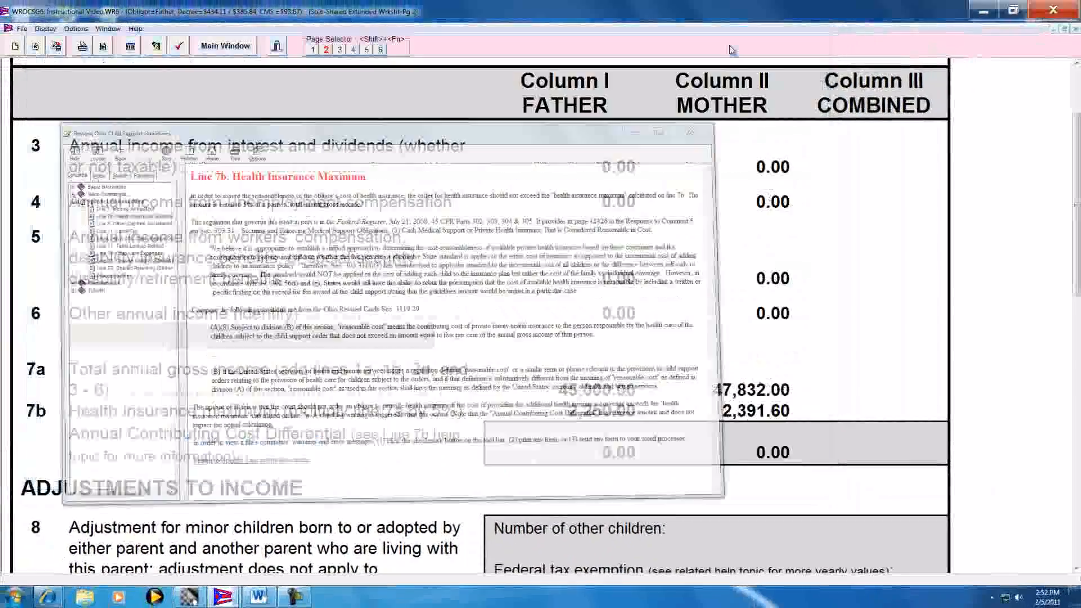
Enter 480 as the father's Annual Contributing Cost Differential under line 7b
{"action": "scroll", "coordinate": [563, 448], "scroll_direction": "up", "scroll_amount": 3}
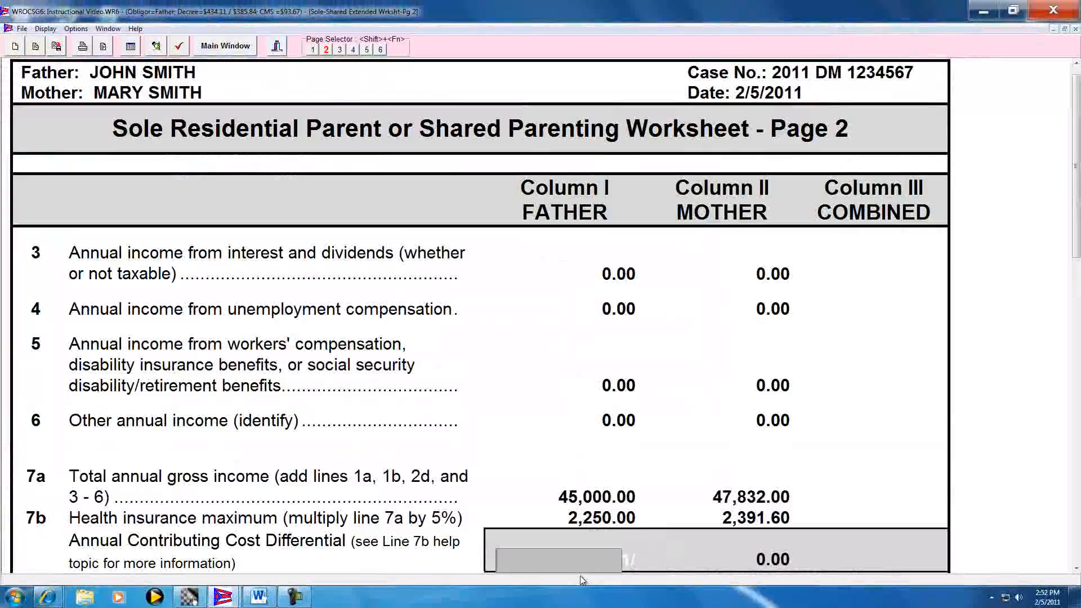
{"action": "type", "text": "480"}
{"action": "key", "text": "Tab"}
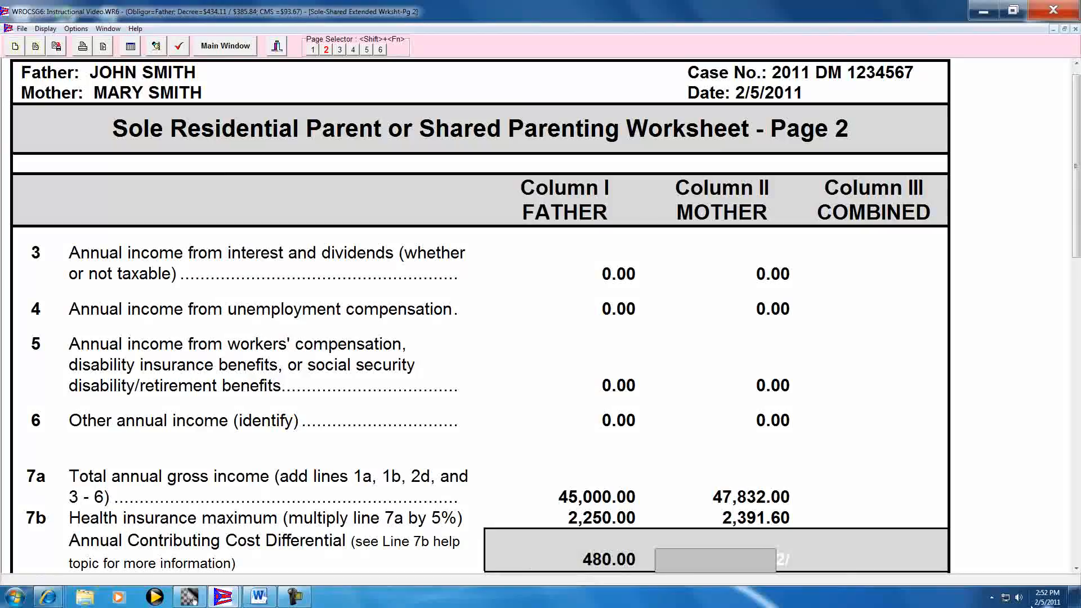
{"action": "left_click", "coordinate": [1075, 569]}
{"action": "left_click_drag", "start_coordinate": [1076, 569], "coordinate": [1075, 569]}
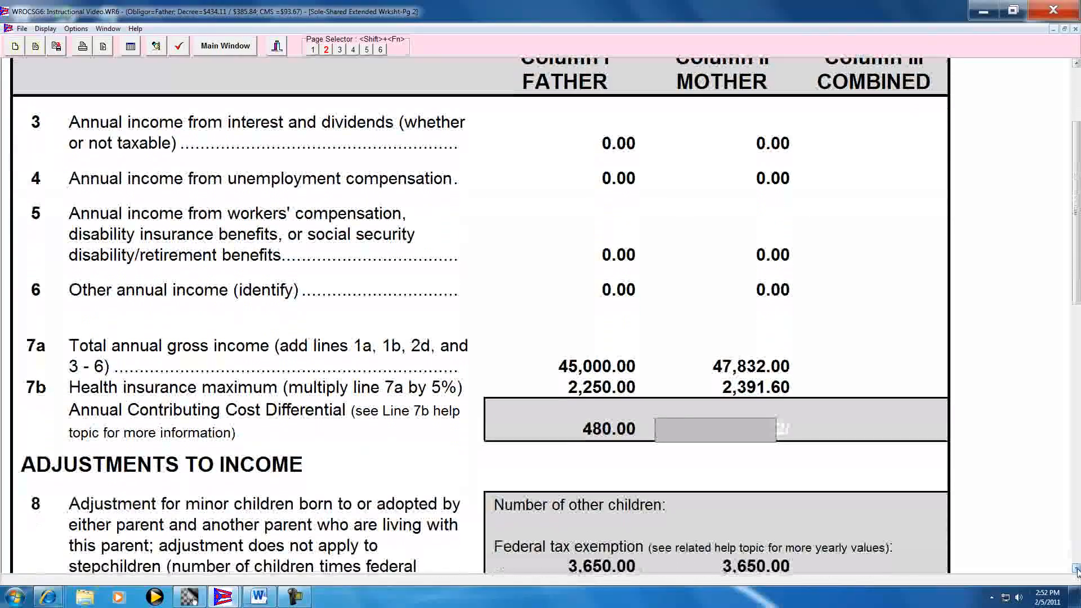